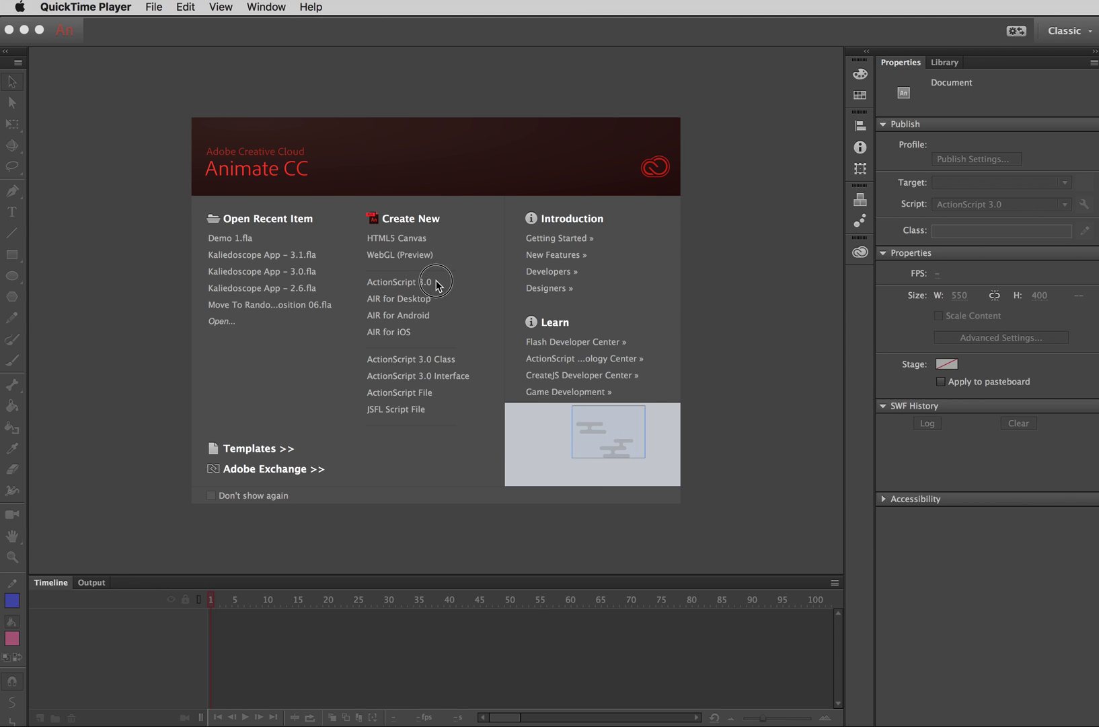
Create a new blank ActionScript 3.0 document, Untitled-5, in Animate CC
left_click(410, 286)
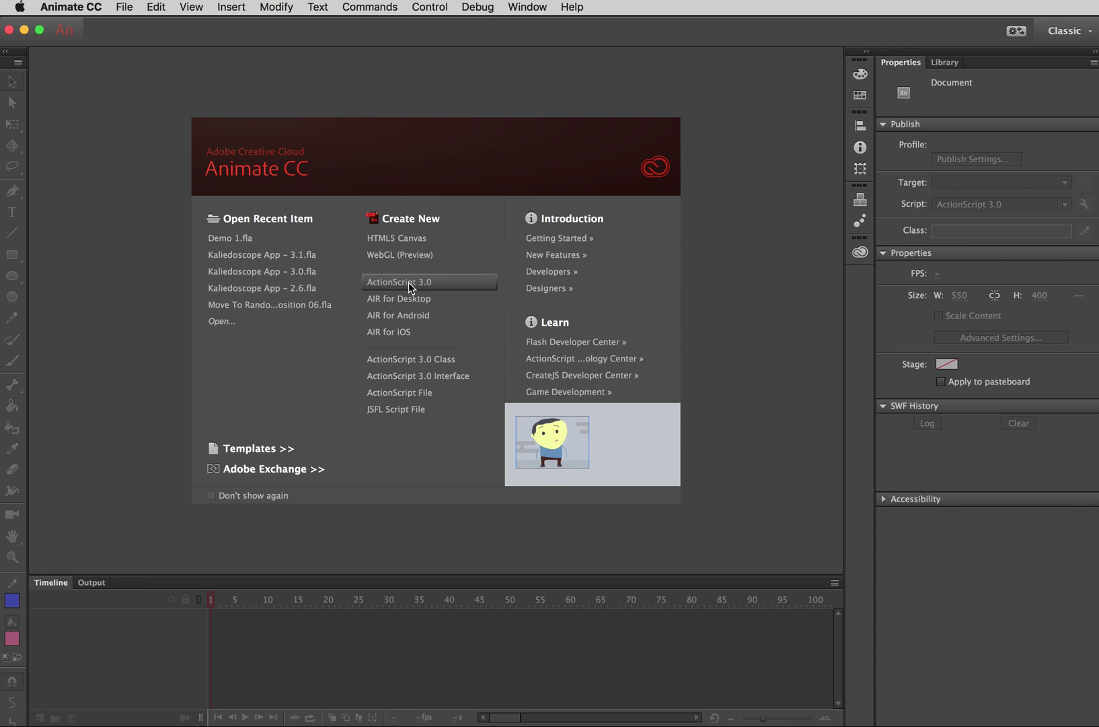
left_click(407, 282)
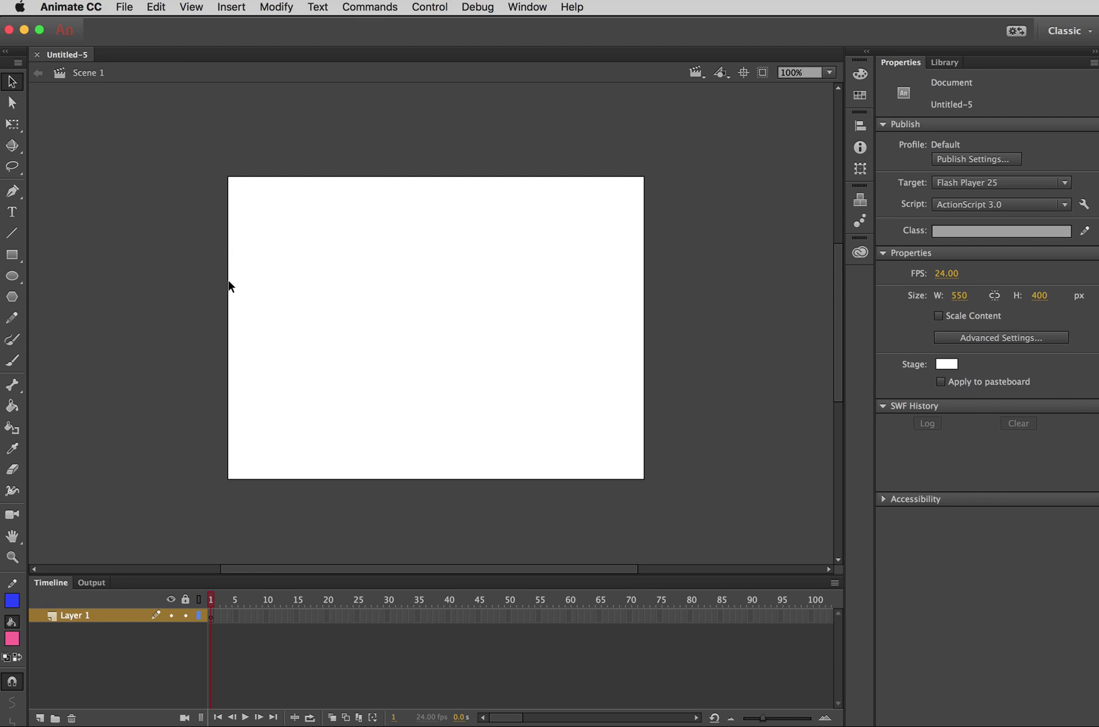
With the Text tool, set the text colour to black and start a text box at the stage top
left_click(12, 214)
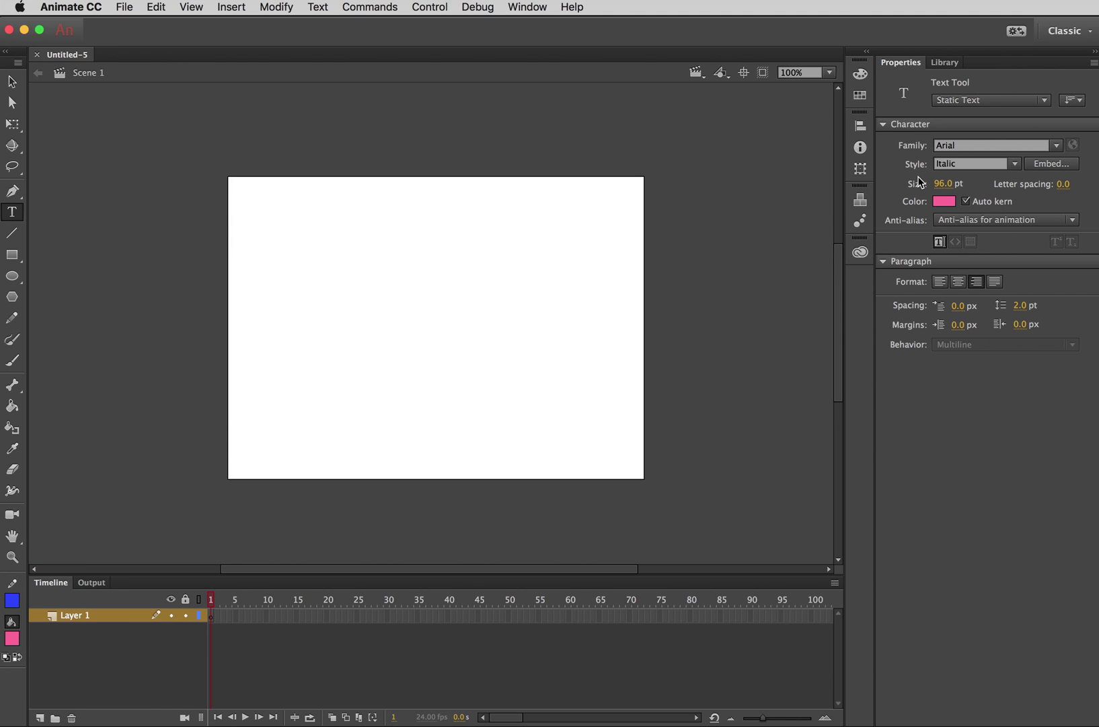
left_click(940, 200)
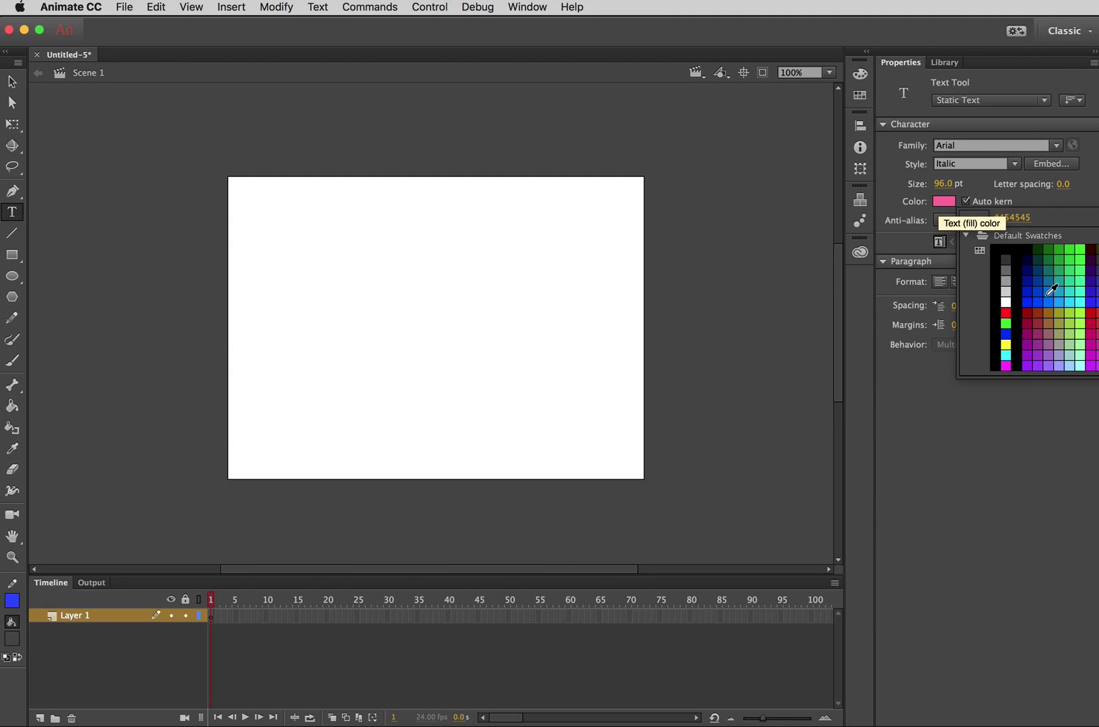
left_click(1005, 248)
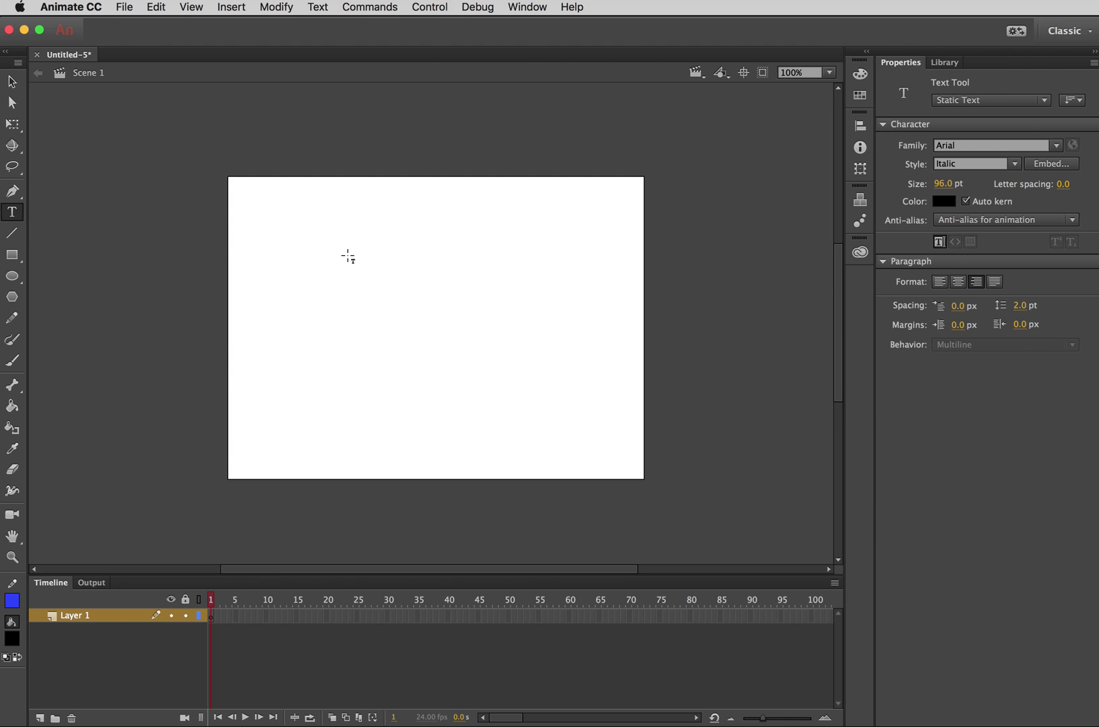
left_click(378, 246)
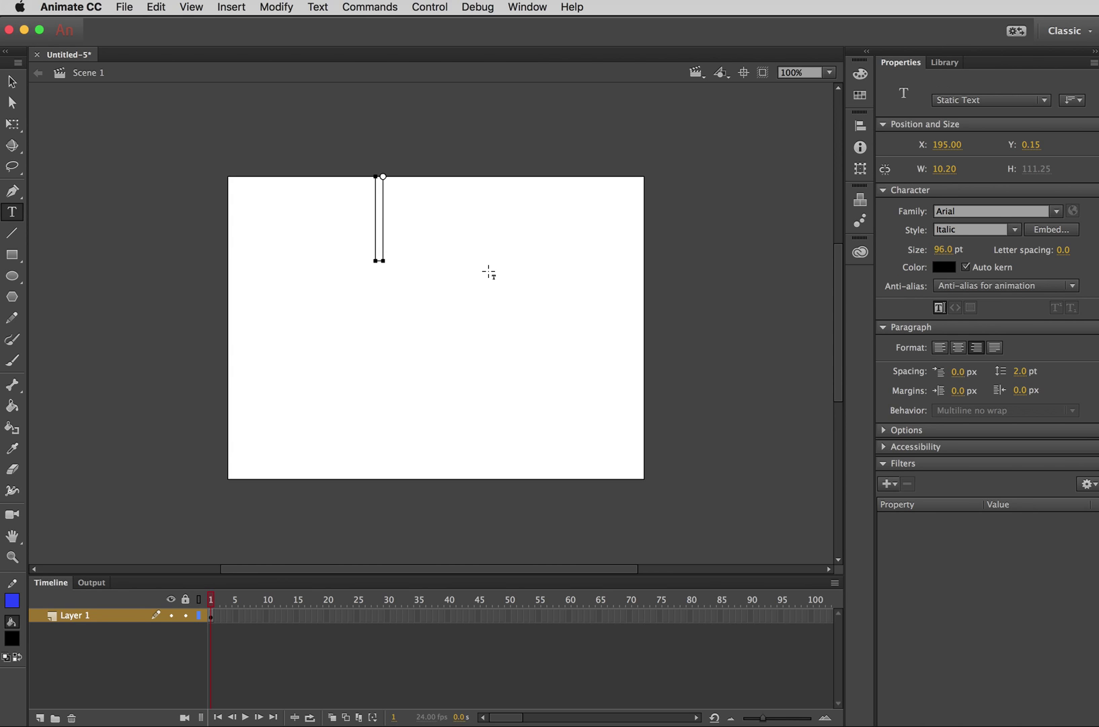
Type 'Here' in Regular style and move it to the top centre of the stage
type("Here")
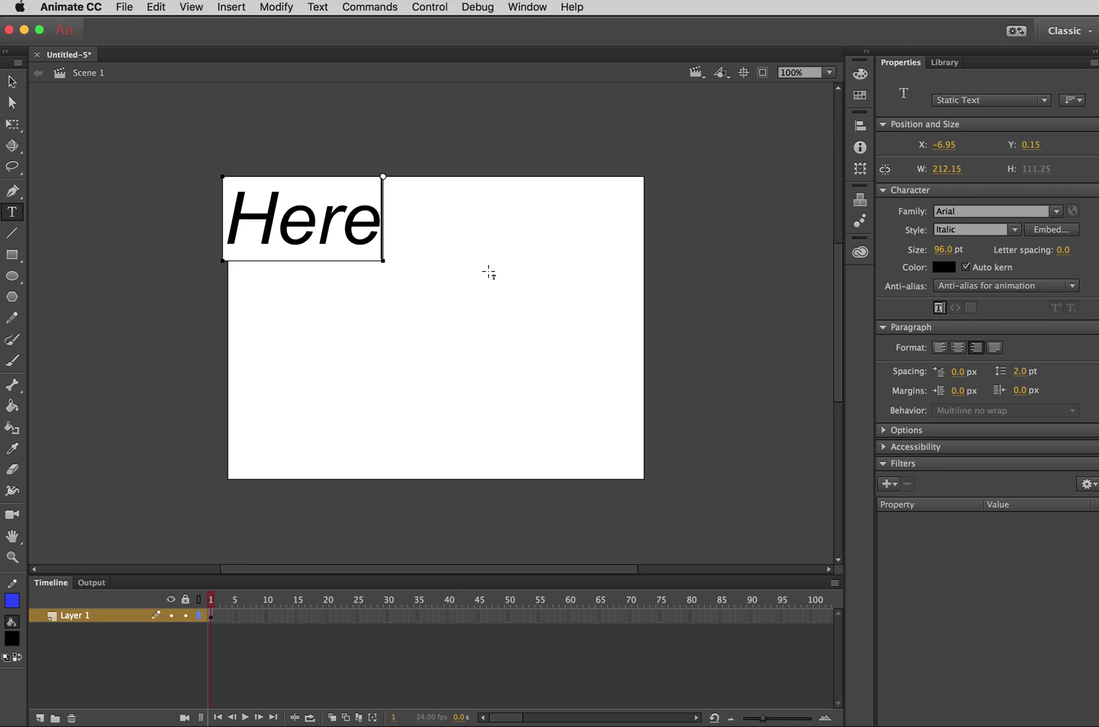
key("super+a")
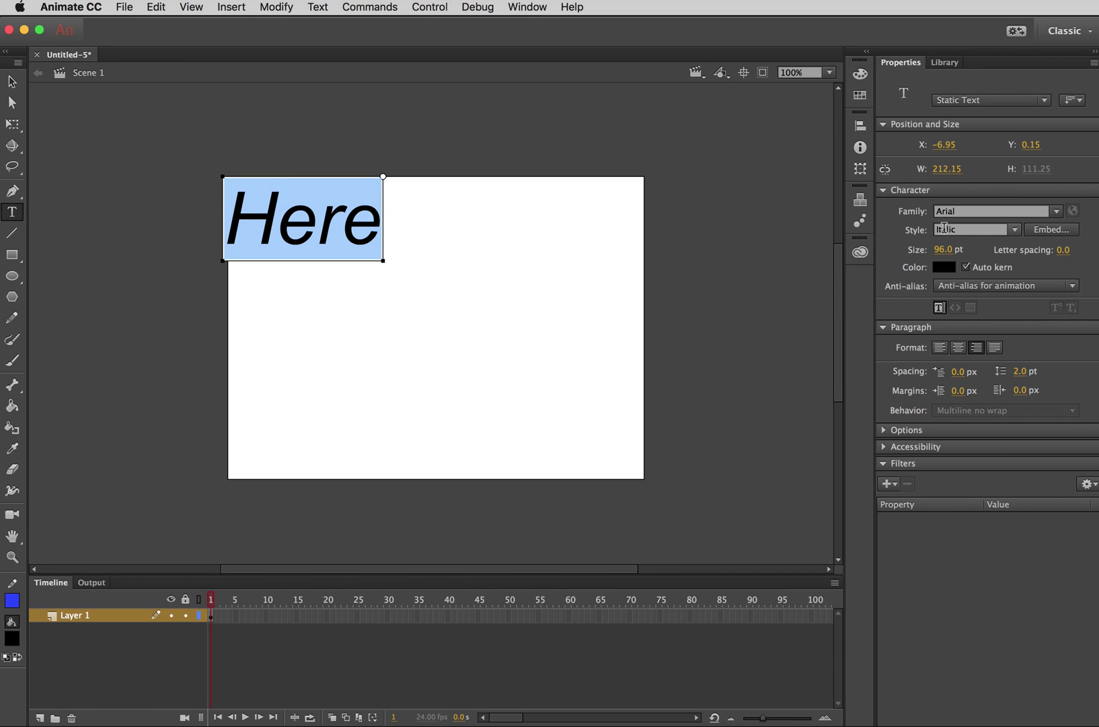
left_click(1011, 230)
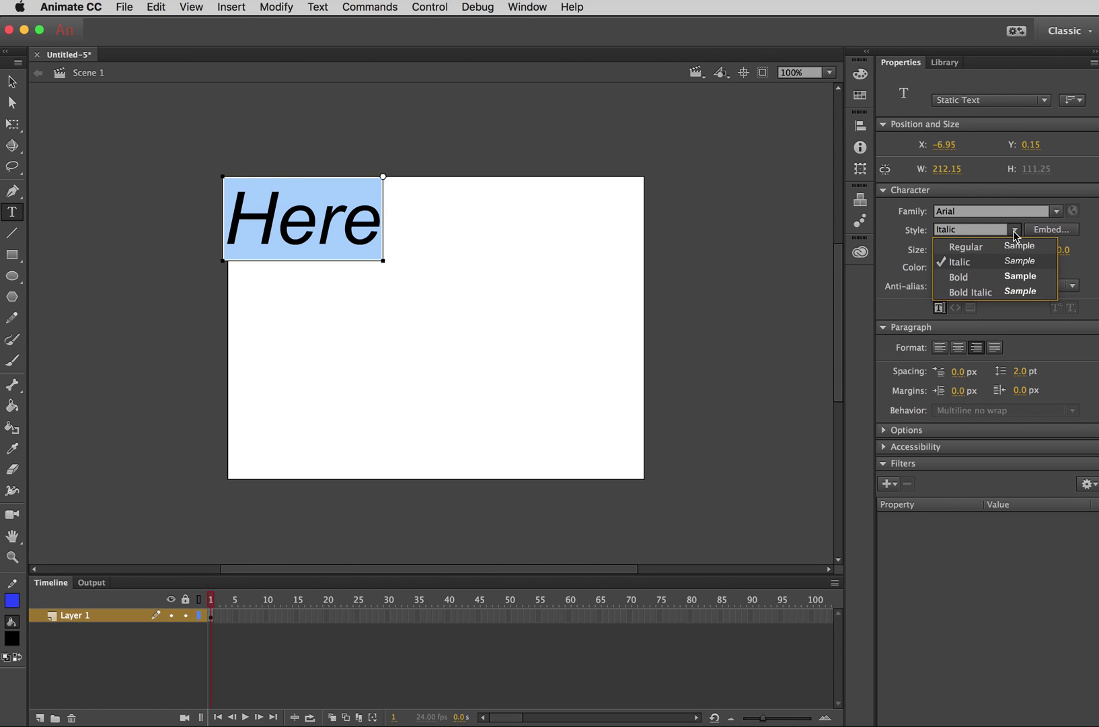
left_click(1003, 246)
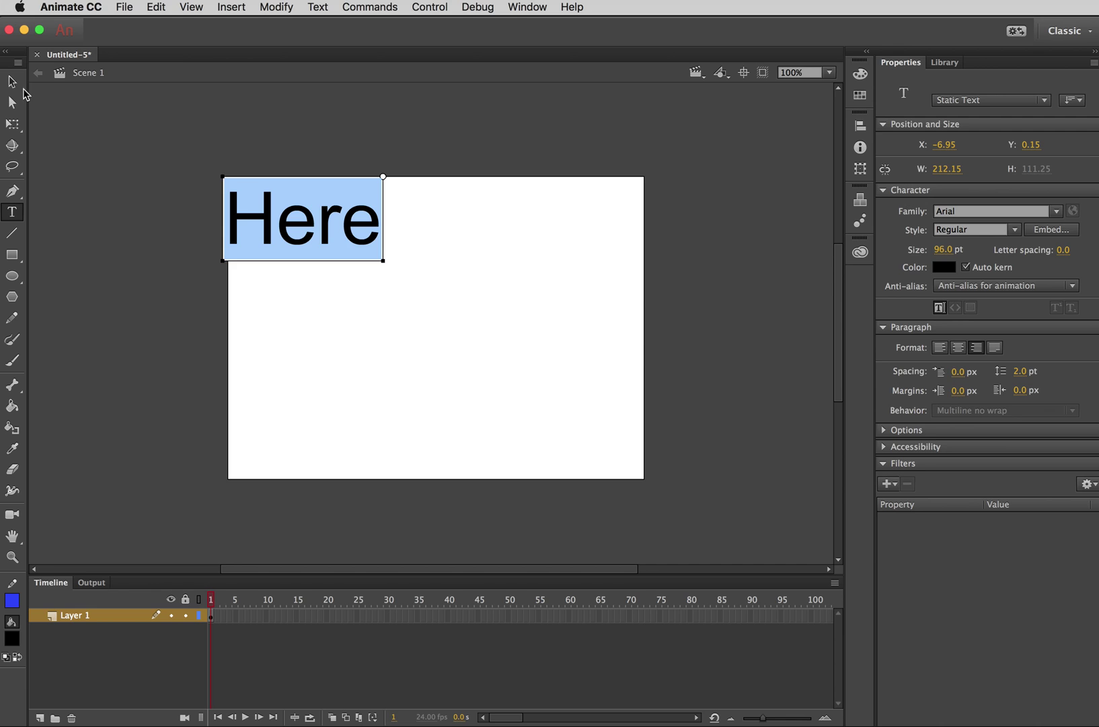
left_click(12, 82)
left_click_drag(333, 233, 450, 261)
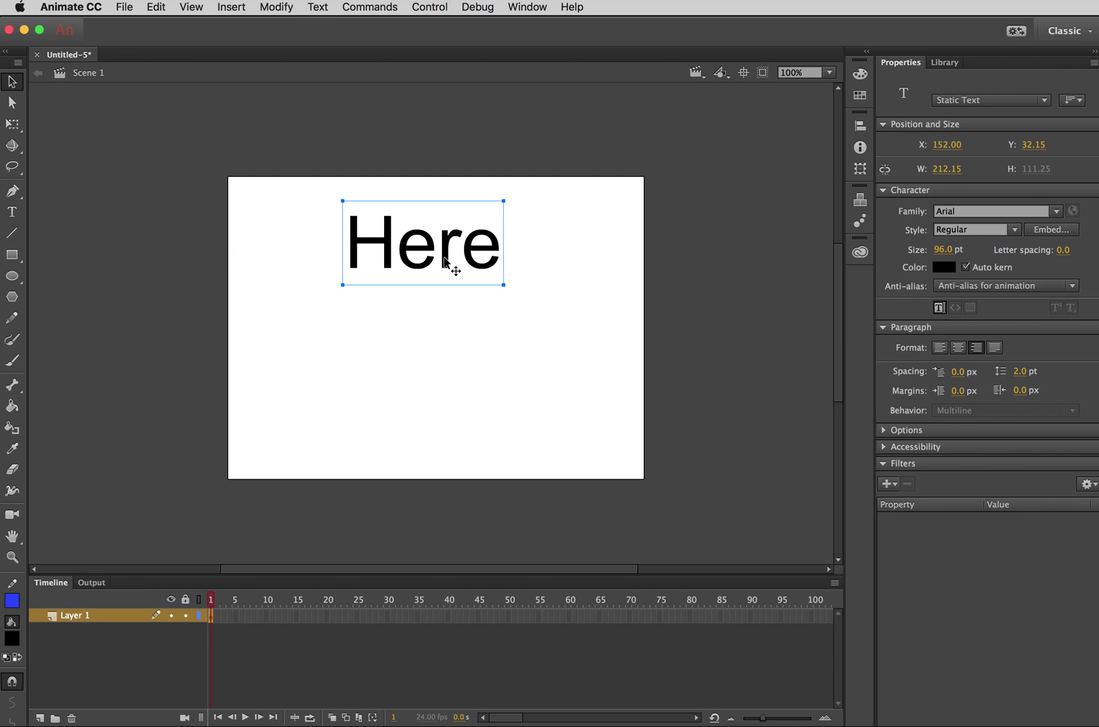
Duplicate 'Here' just below it and change the copy to 'is'
left_click_drag(444, 261, 445, 333)
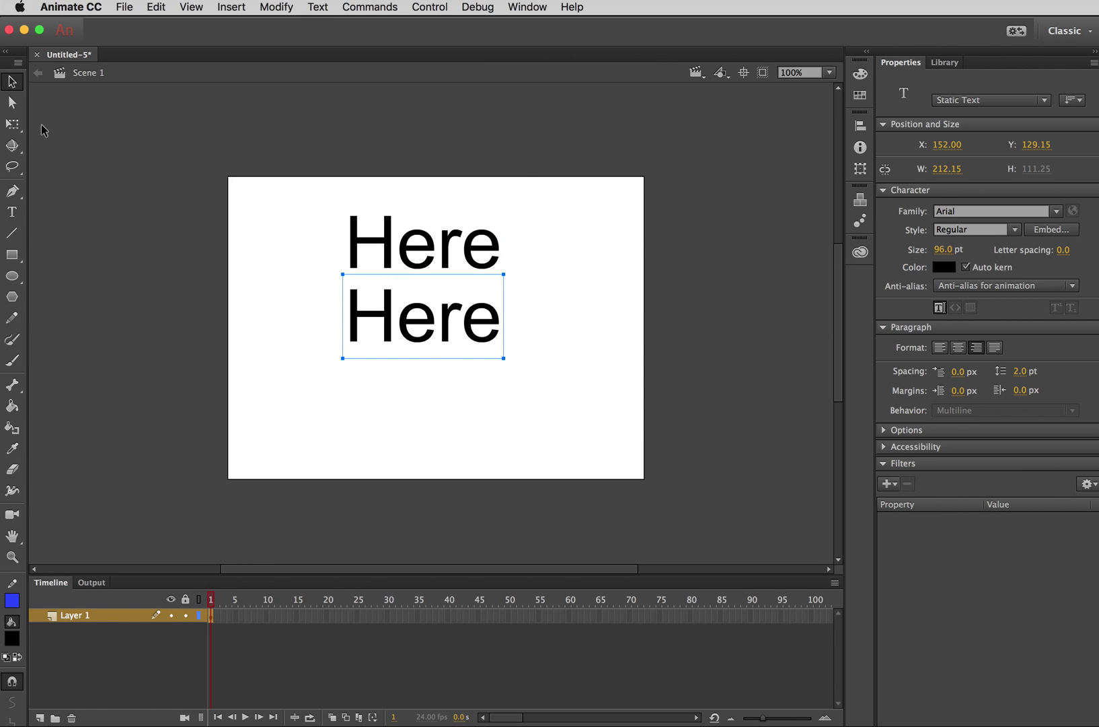
left_click(11, 212)
left_click(354, 311)
key("super+a")
type("Is")
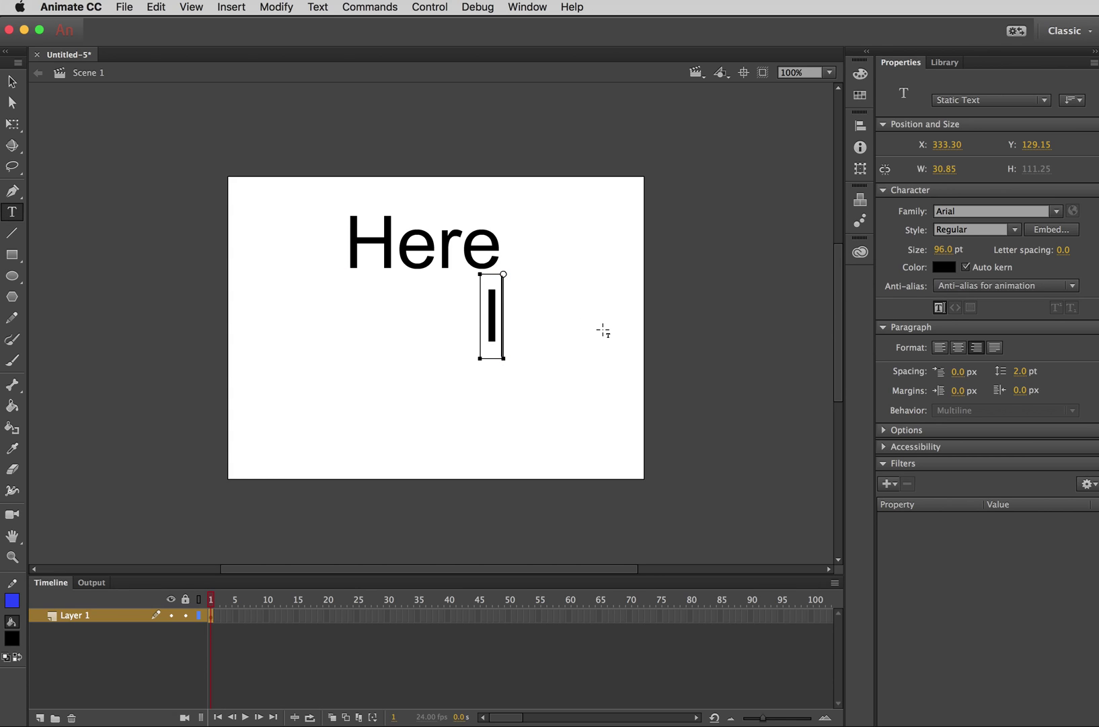
key("BackSpace")
key("BackSpace")
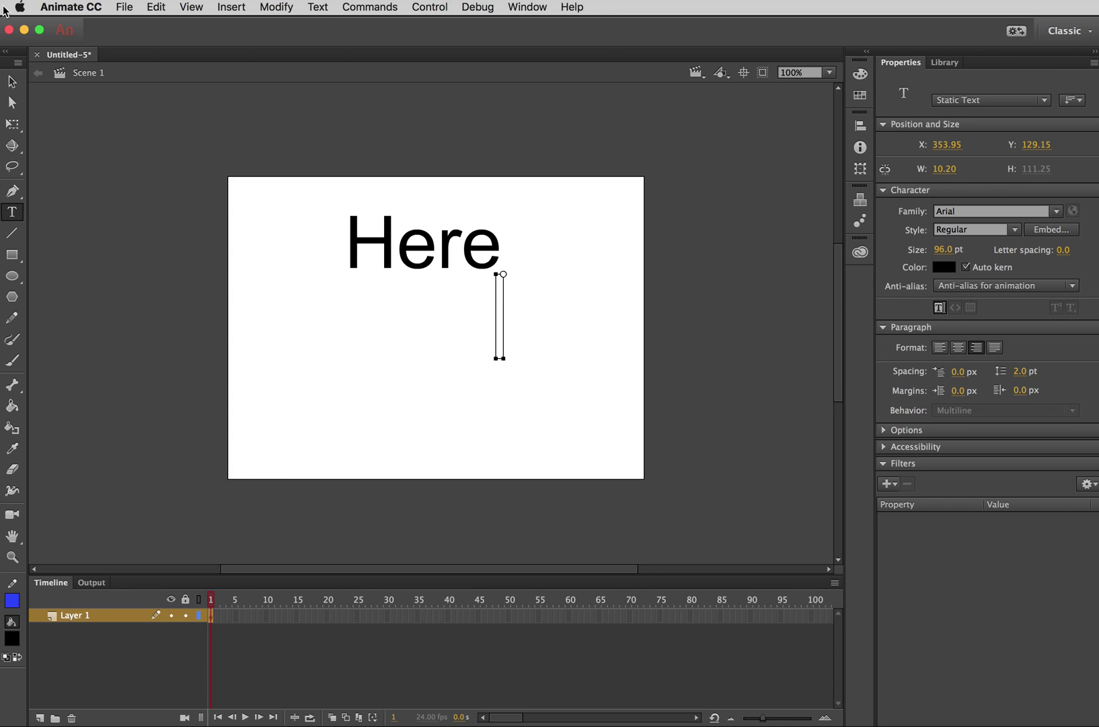
type("is")
left_click(12, 80)
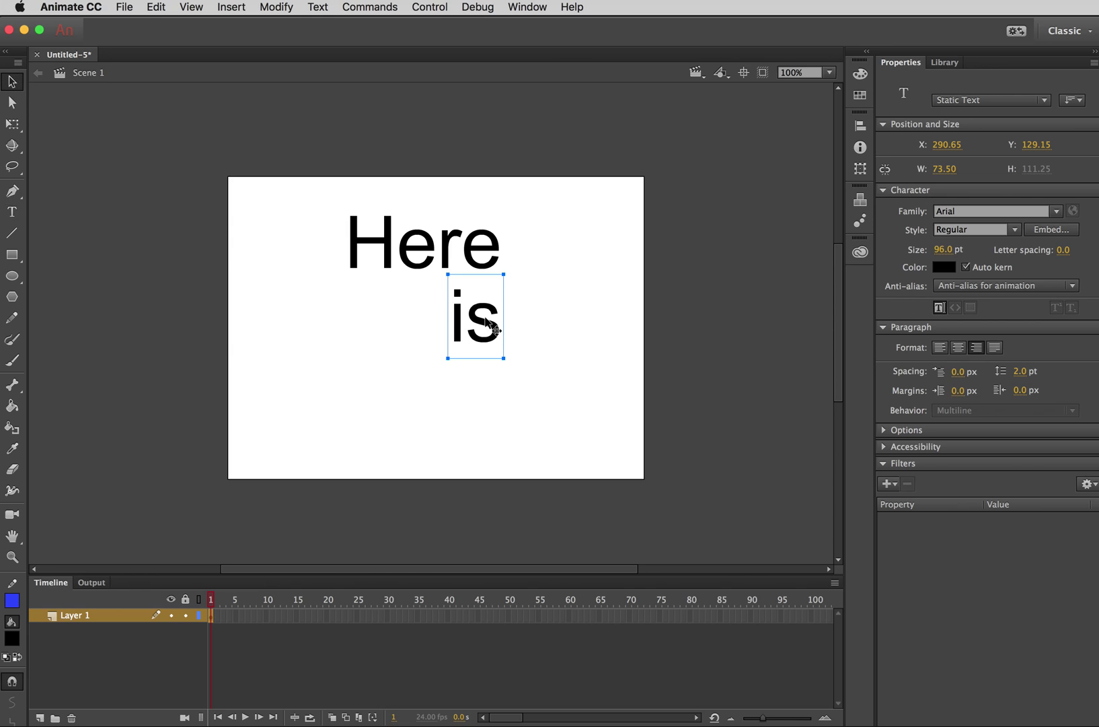
left_click(381, 377)
Duplicate 'is' lower down, change it to 'some text', and move it onto the stage
left_click_drag(381, 377, 395, 420)
left_click(11, 211)
key("BackSpace")
key("BackSpace")
type("so")
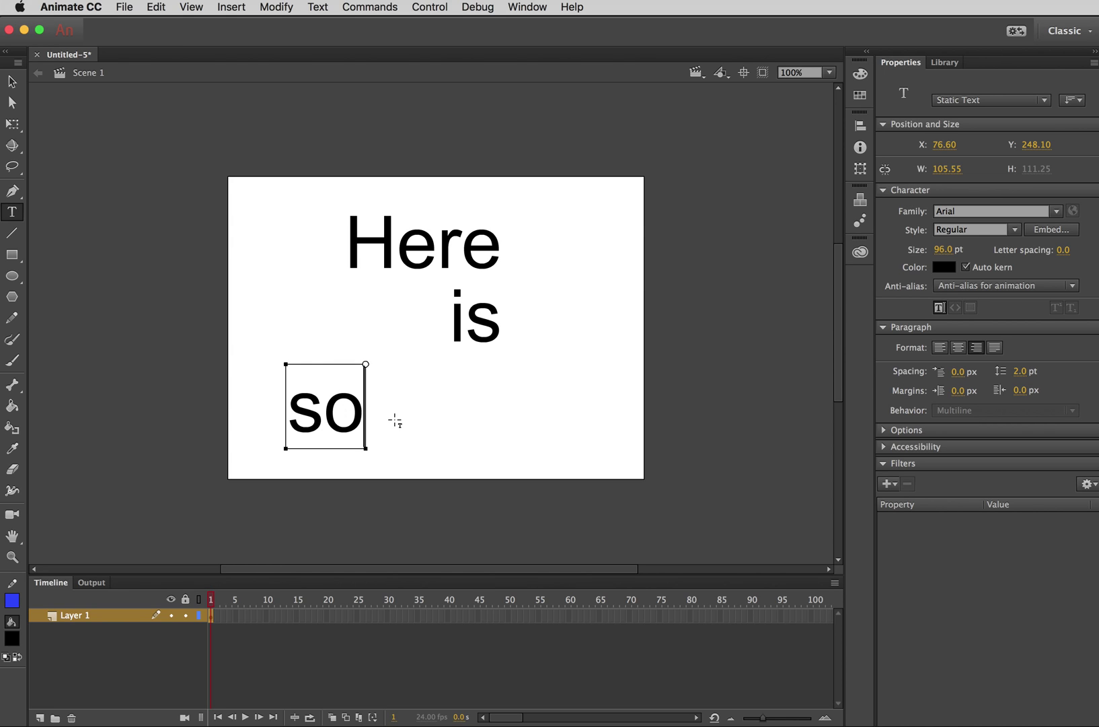
type("me text")
left_click(11, 81)
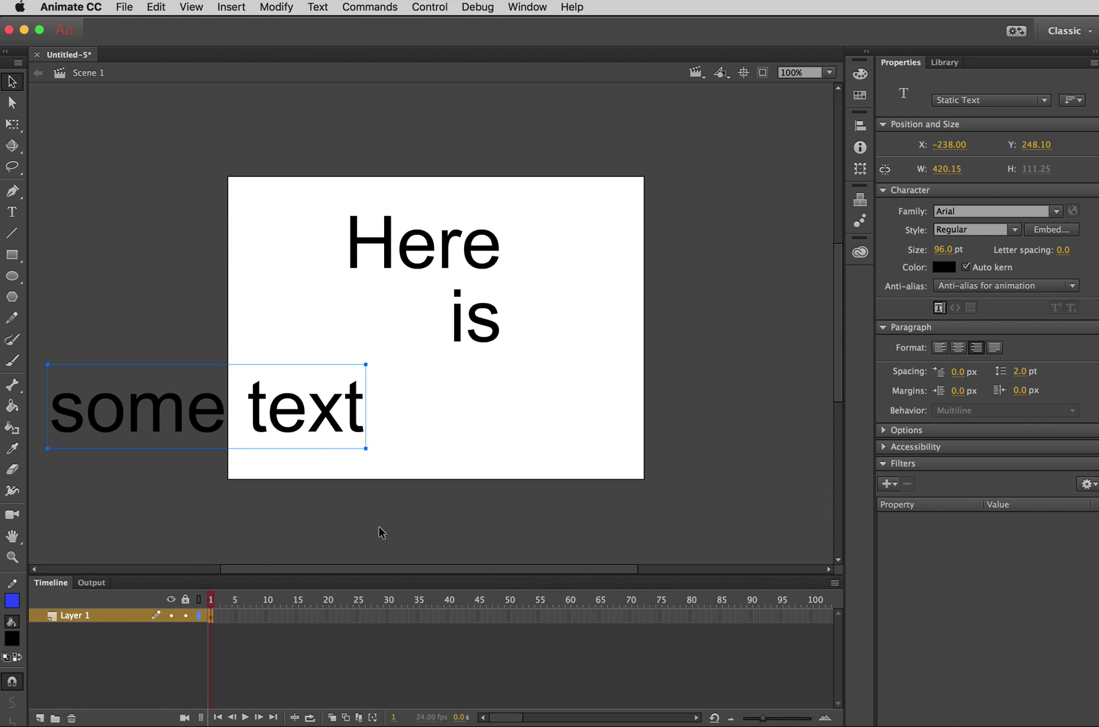
left_click(518, 430)
left_click_drag(518, 431, 560, 424)
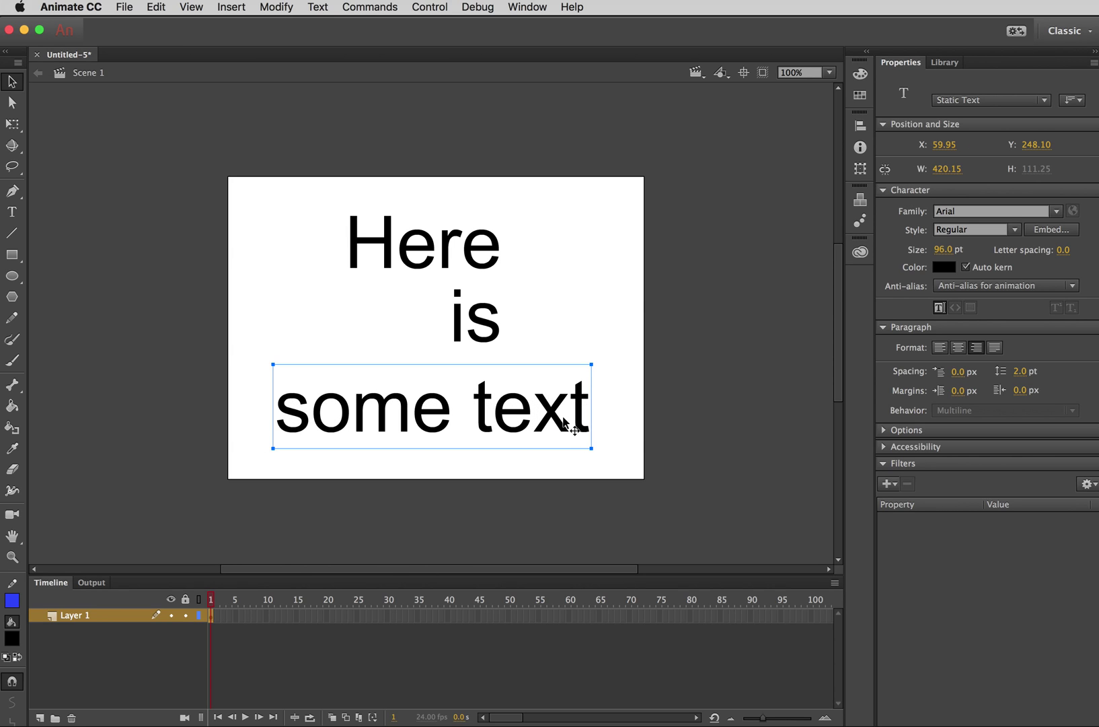
Centre all three text lines horizontally on the stage using the Align panel
left_click(700, 350)
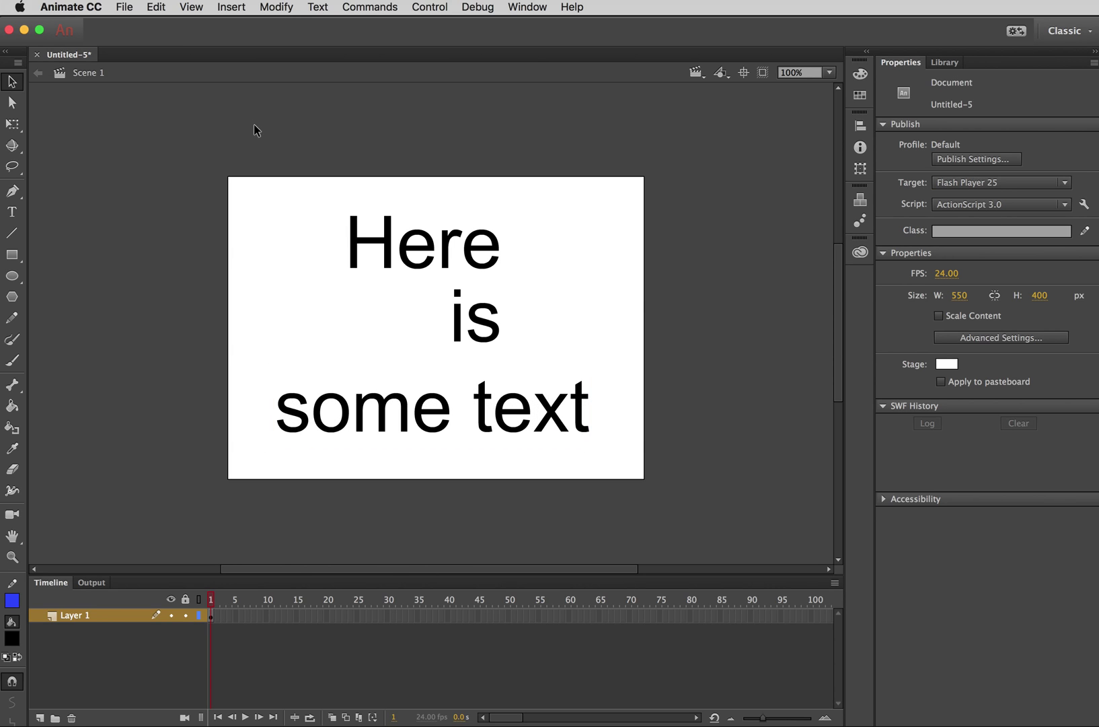
left_click_drag(195, 130, 662, 495)
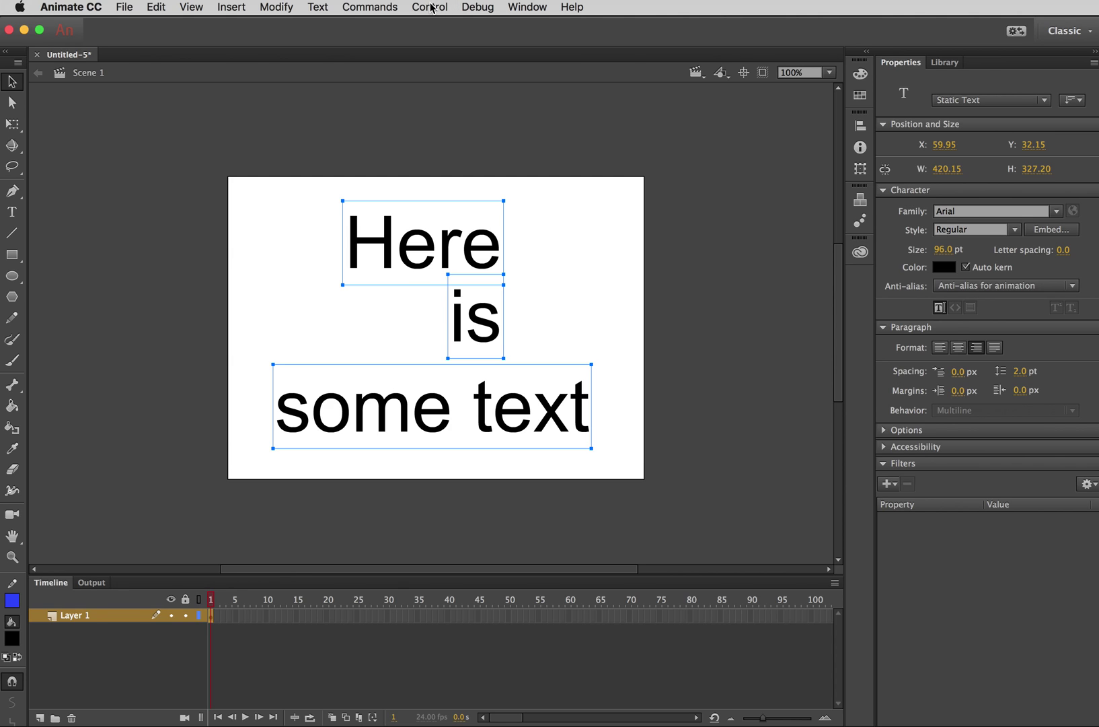
left_click(518, 5)
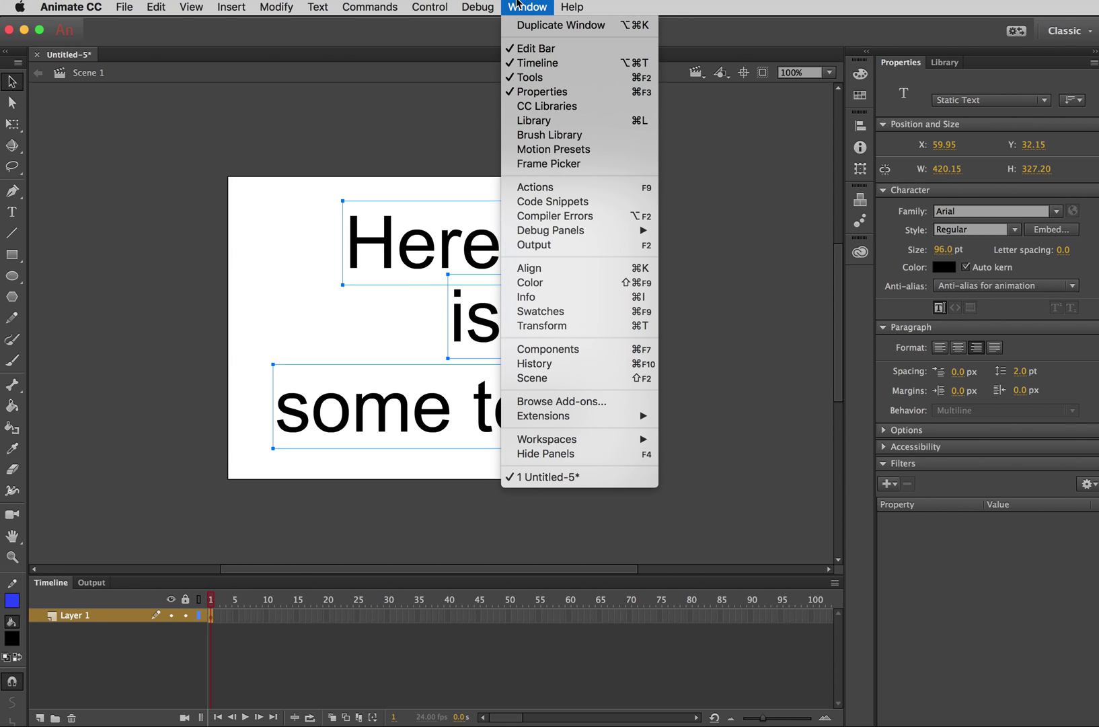
left_click(569, 269)
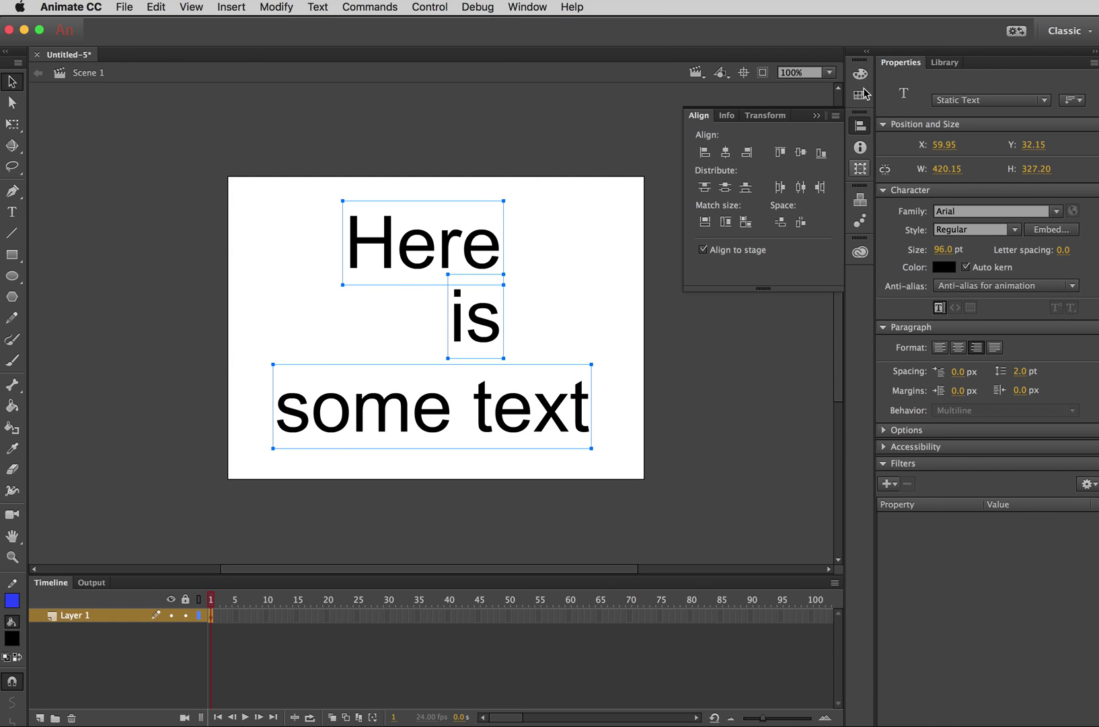
left_click(725, 153)
left_click(719, 412)
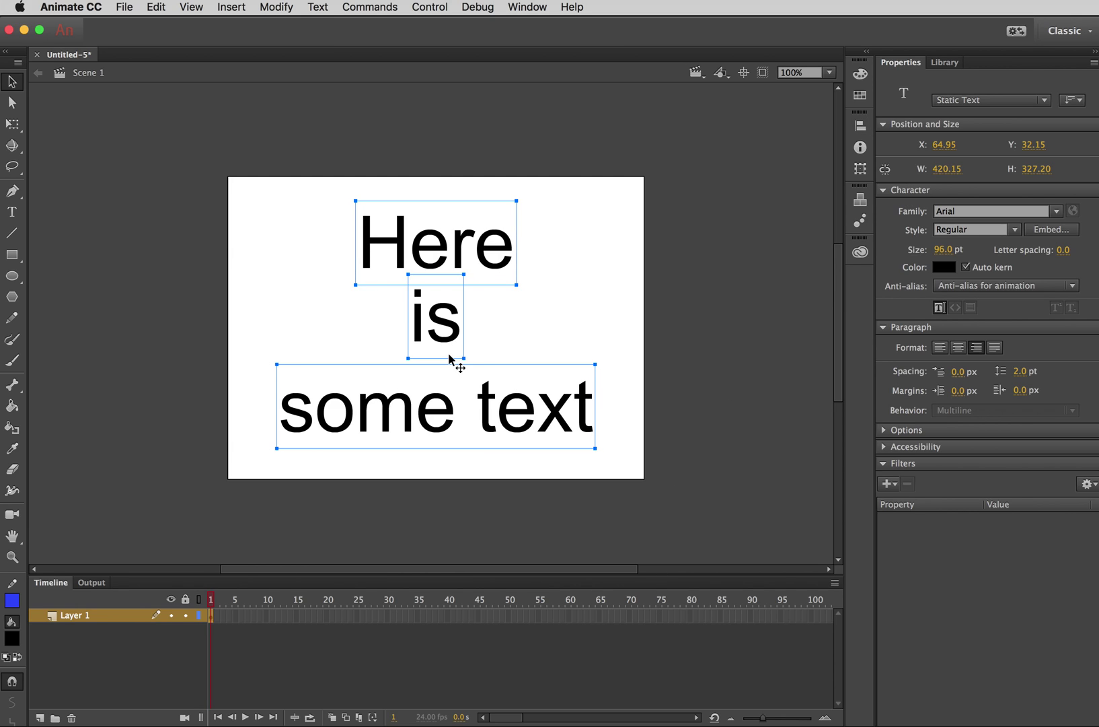
Nudge 'is' slightly downward between the other two lines
left_click(784, 328)
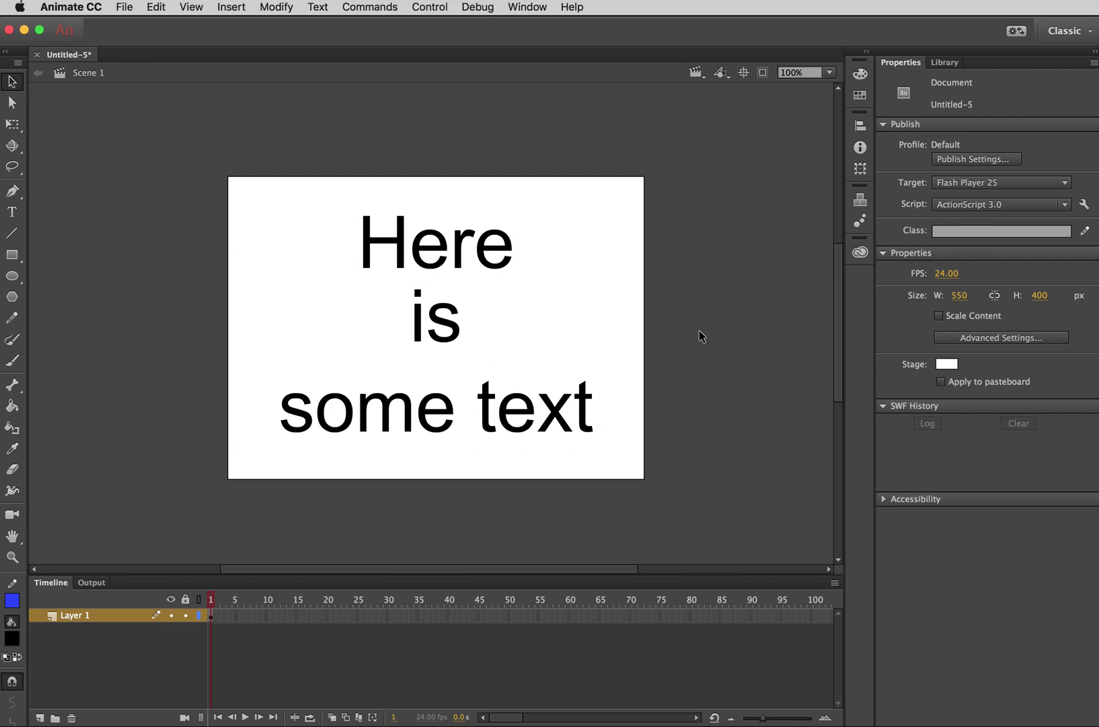
left_click_drag(456, 340, 460, 351)
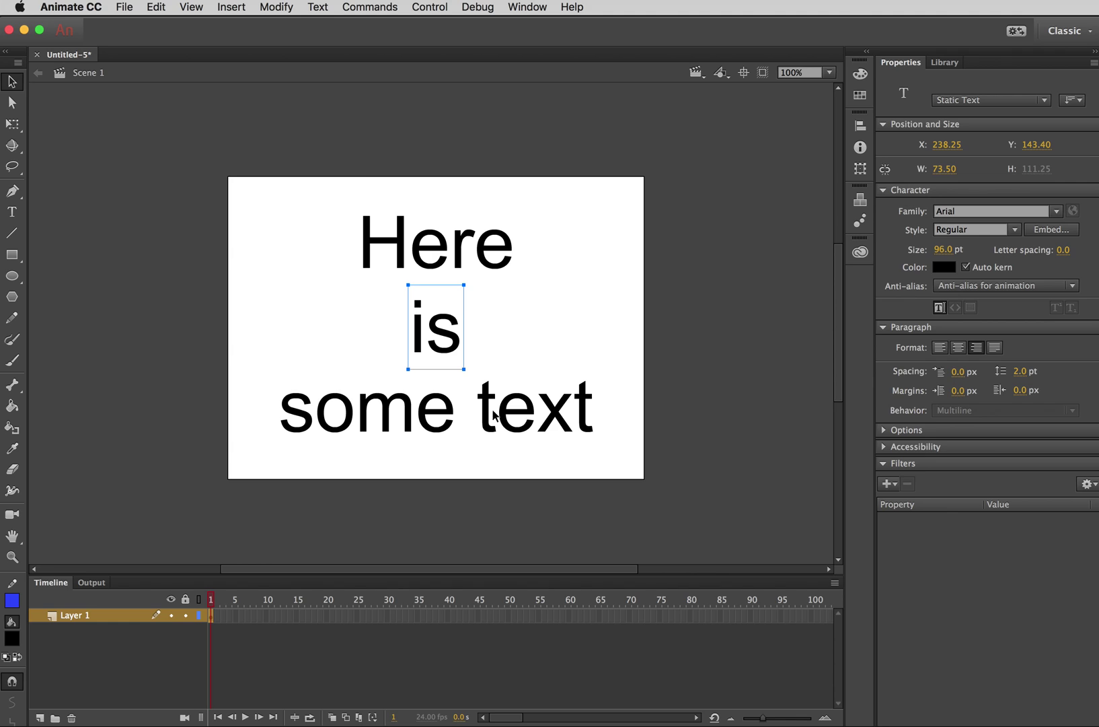
key("Escape")
Convert 'Here' into a Movie Clip symbol named Here
left_click(404, 255)
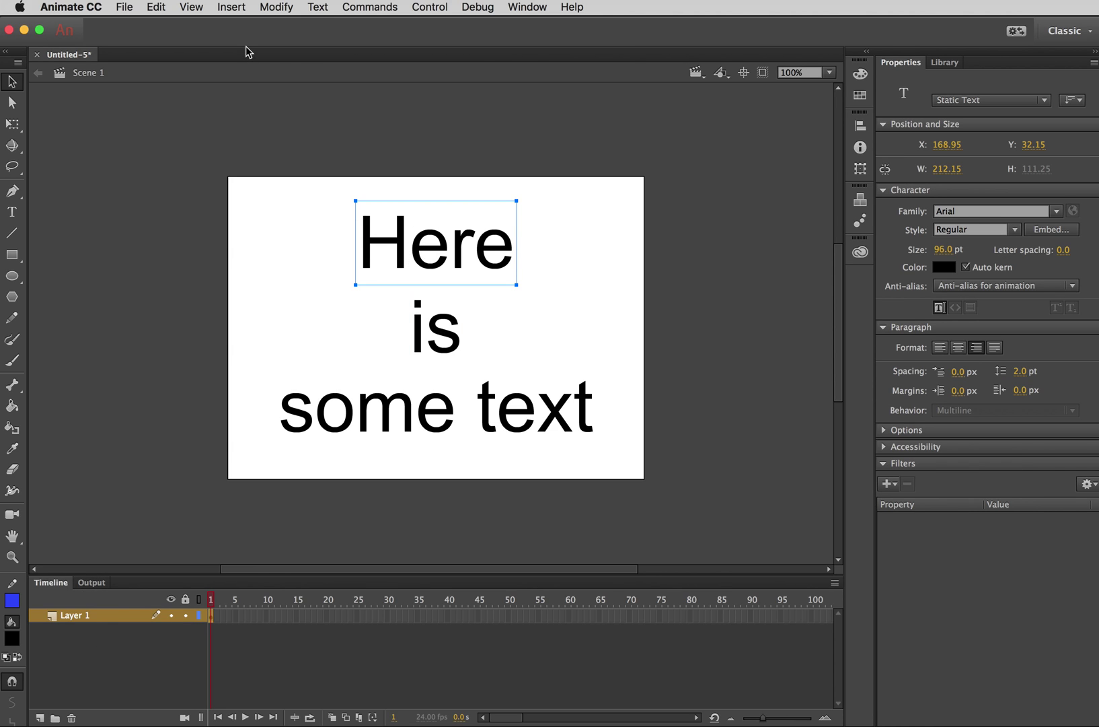
left_click(272, 7)
left_click(292, 48)
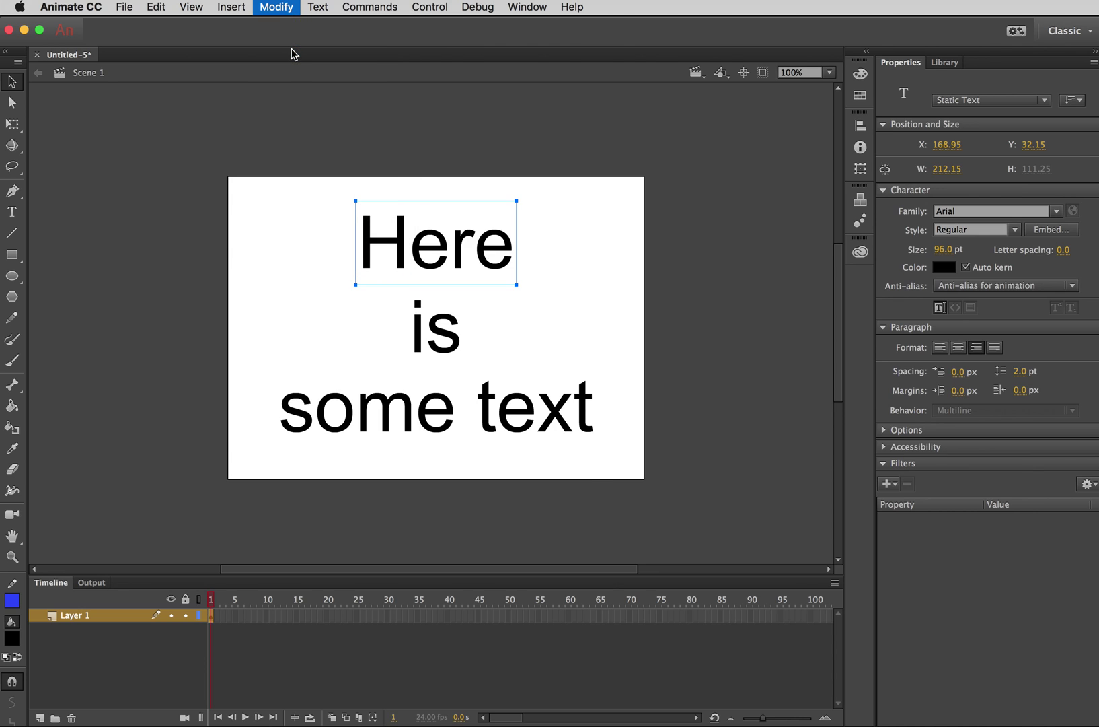
type("Here")
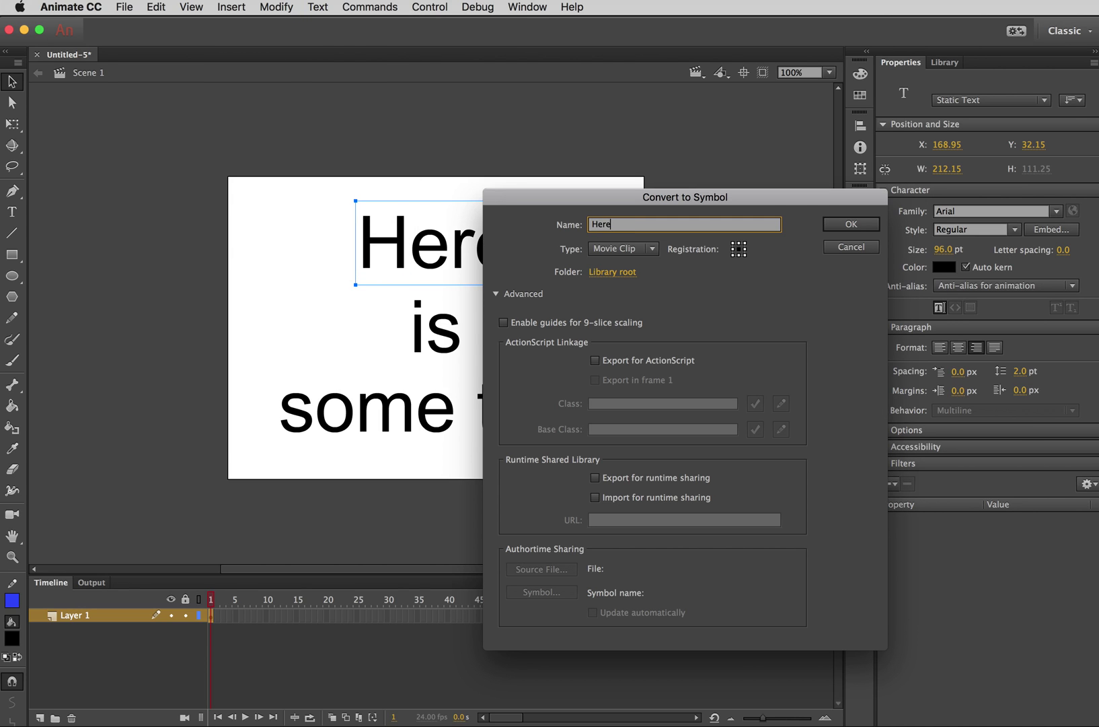
left_click(851, 224)
left_click(426, 332)
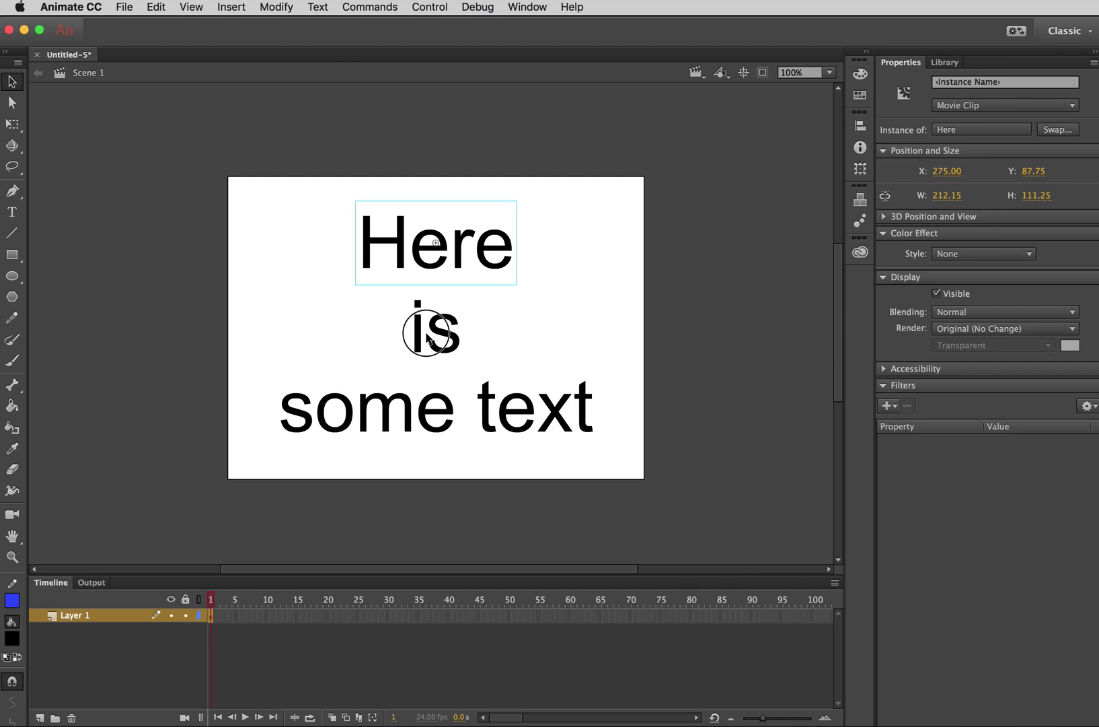
Convert 'is' into a Movie Clip symbol named is
left_click(424, 344)
left_click(276, 7)
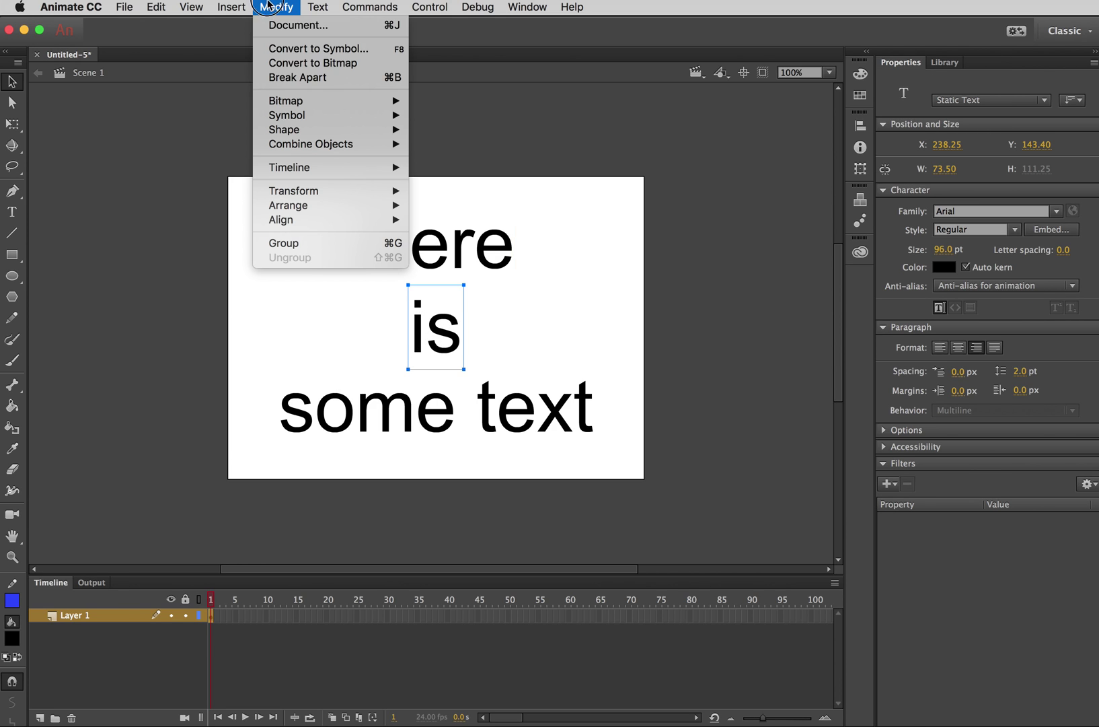
left_click(312, 49)
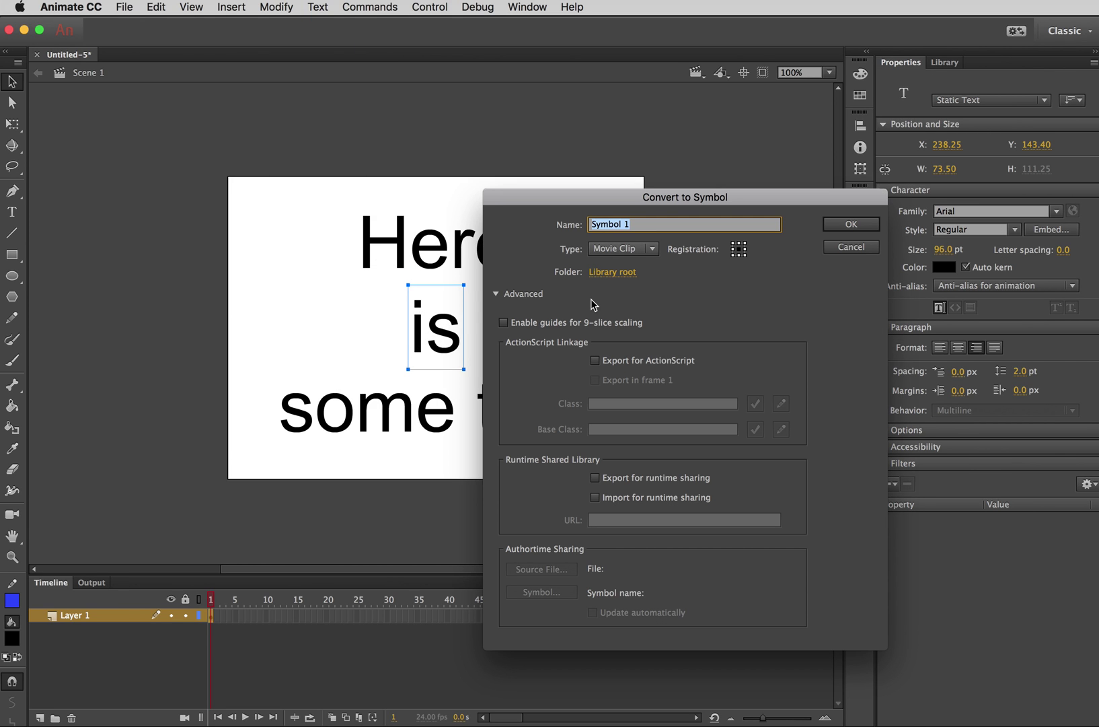
type("is")
left_click(874, 227)
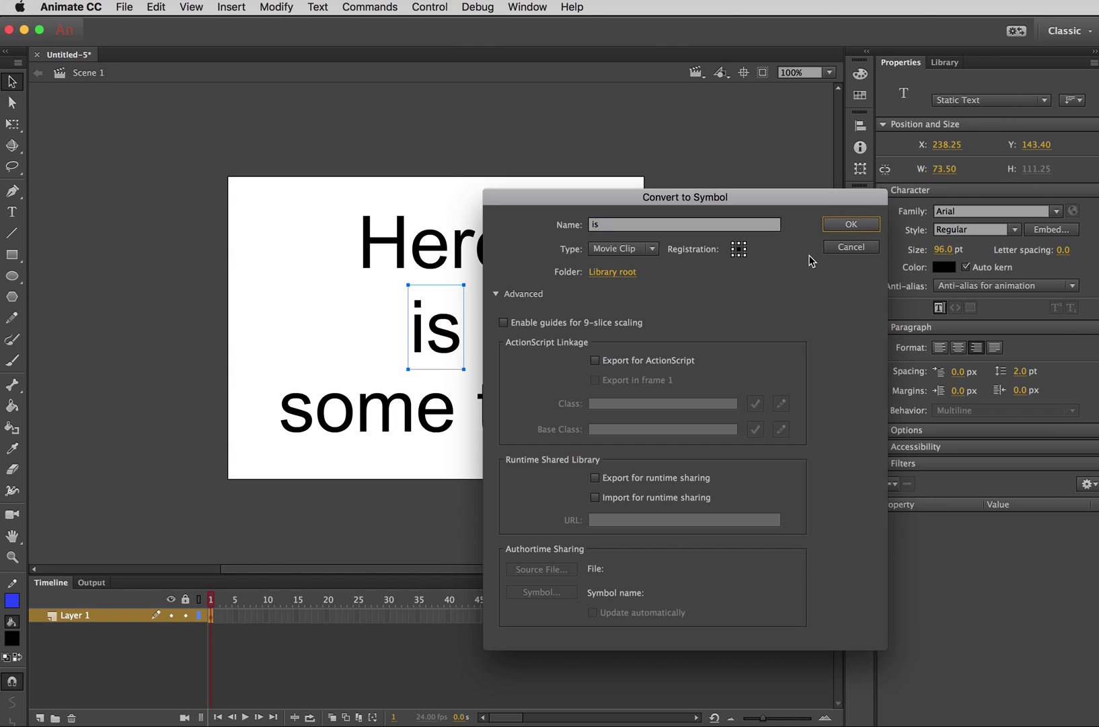
left_click(391, 406)
Convert 'some text' into a Movie Clip symbol named some text
left_click(280, 7)
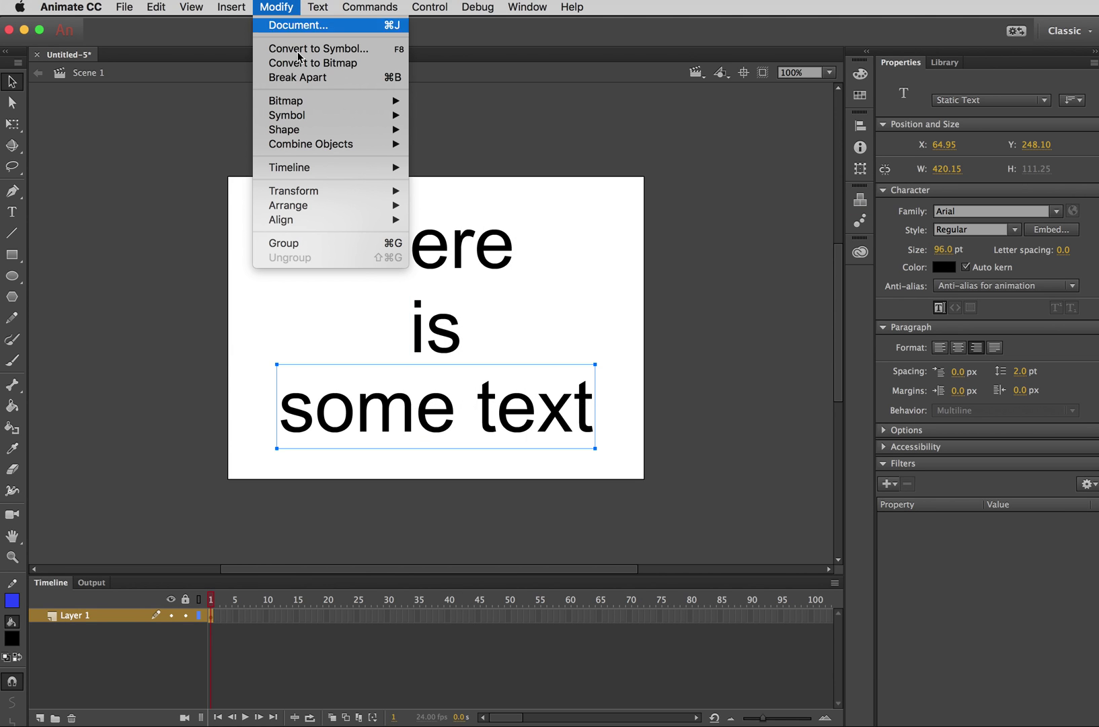
left_click(318, 47)
type("some text")
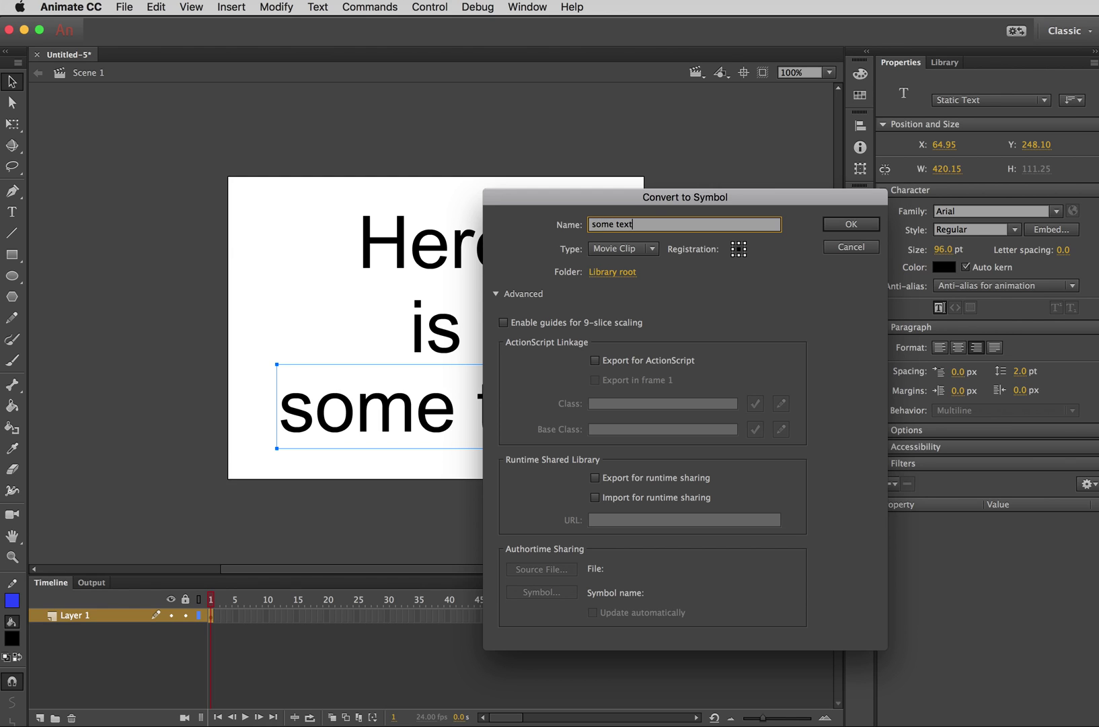
key("Return")
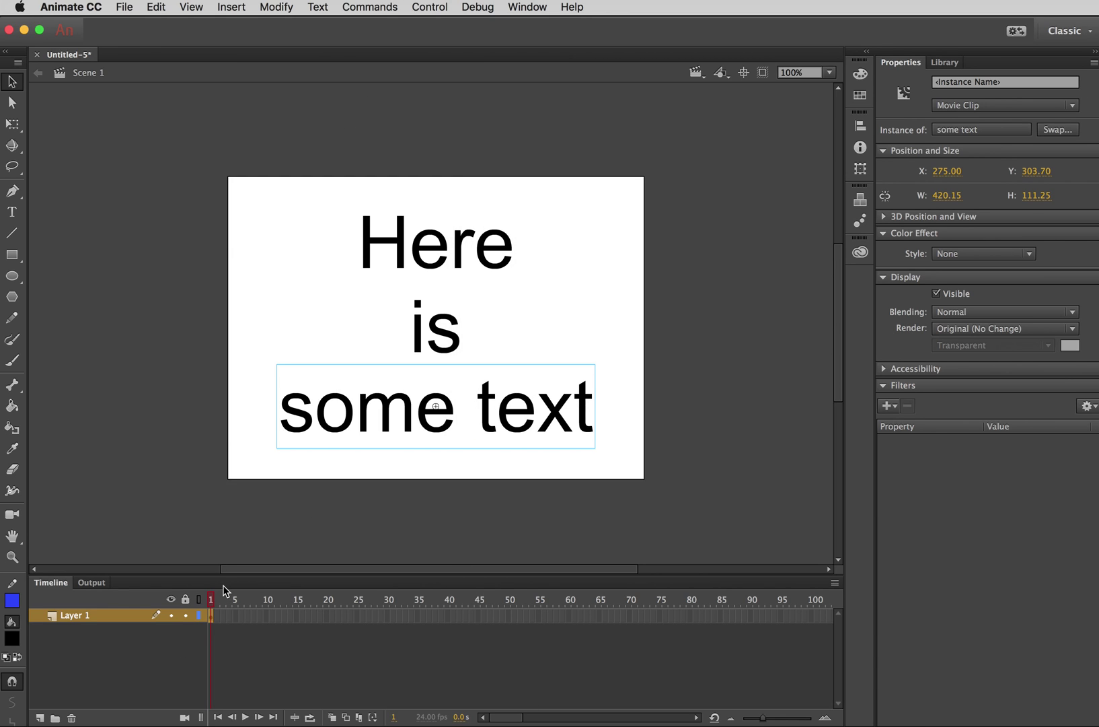
Move the Here symbol onto a new Layer 2 with Paste in Place
left_click(402, 246)
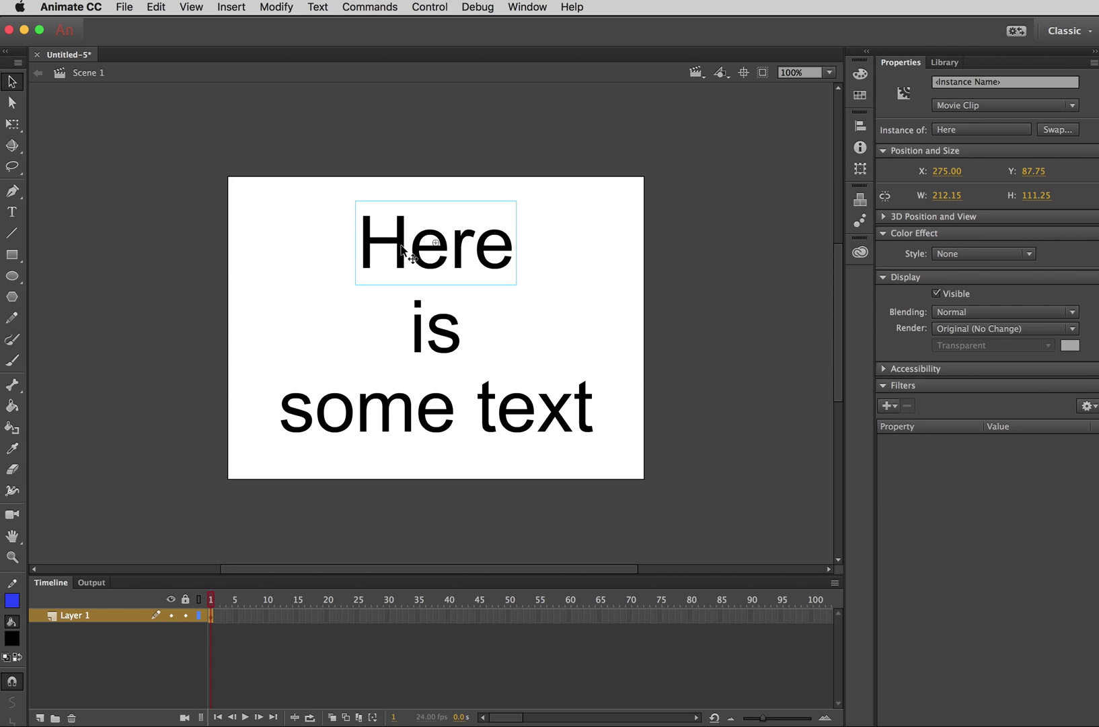
key("Delete")
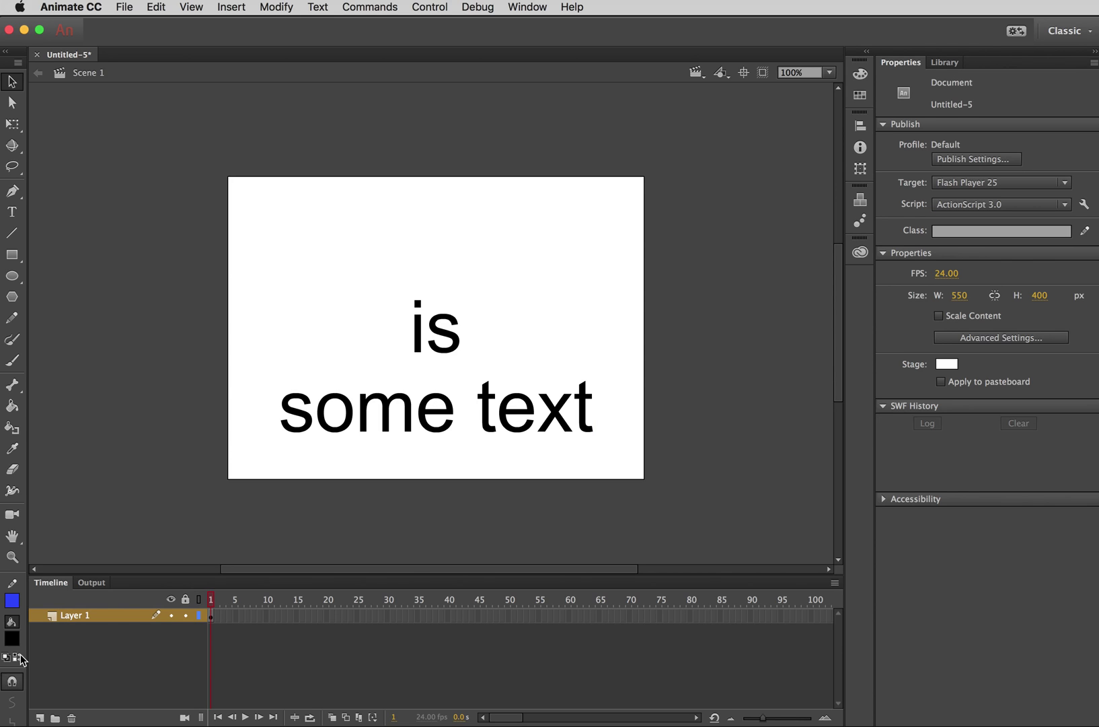
left_click(41, 718)
left_click(211, 615)
left_click(160, 7)
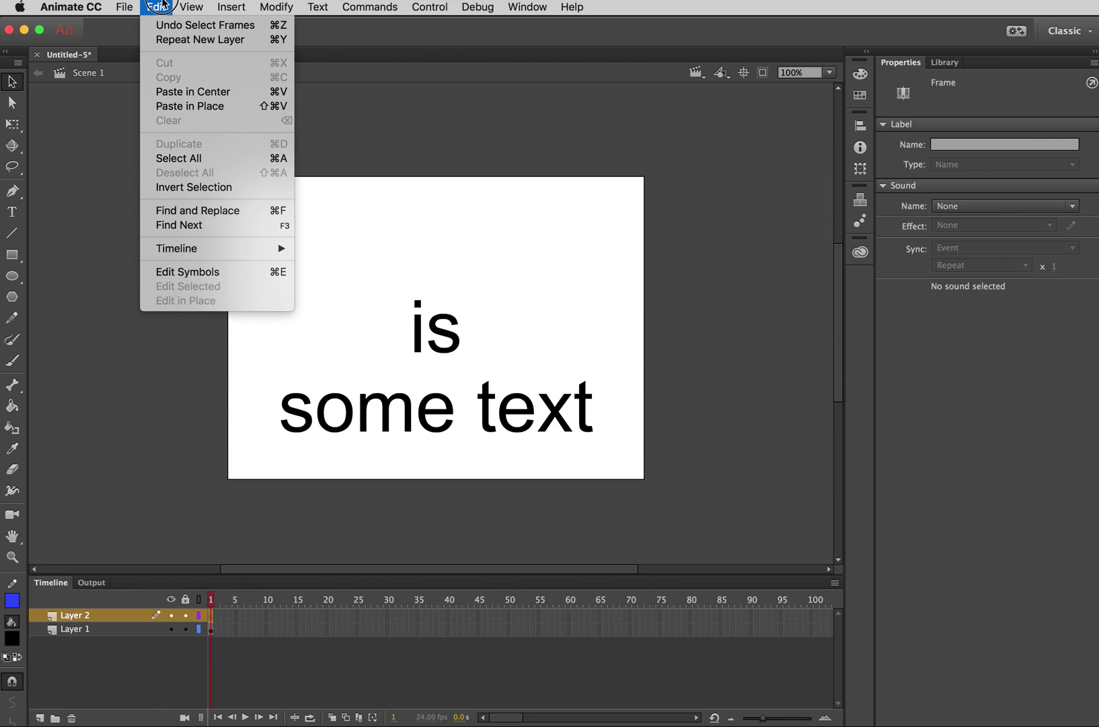
left_click(190, 106)
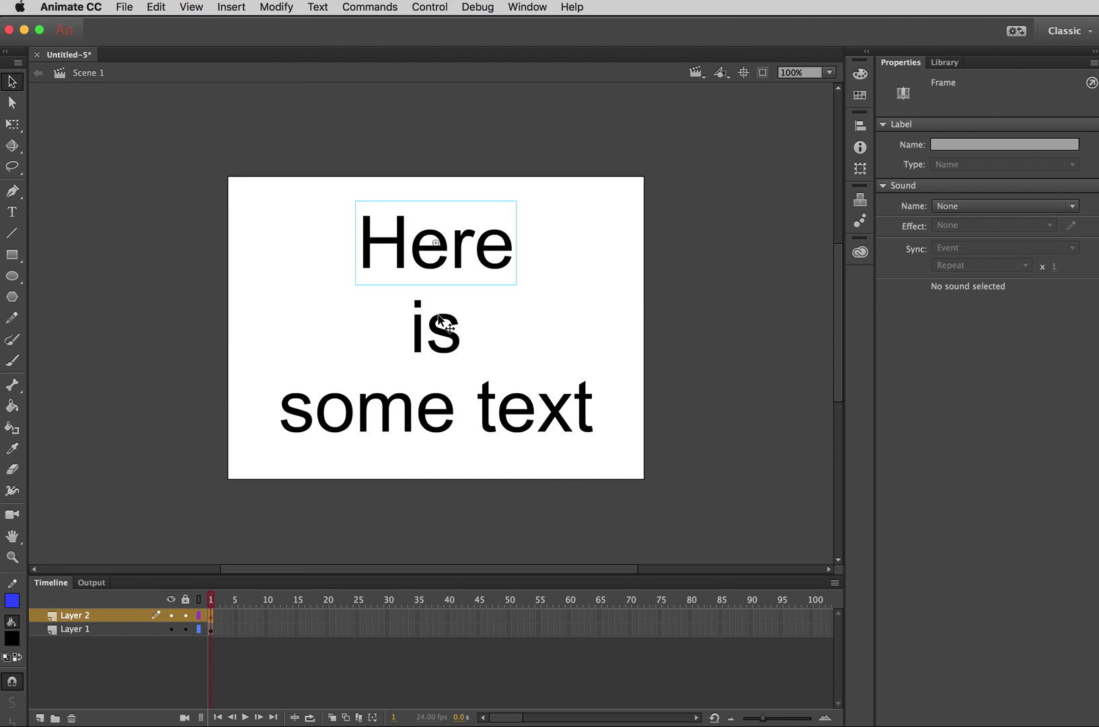
Move the is symbol onto a new Layer 3 with Paste in Place
left_click(441, 335)
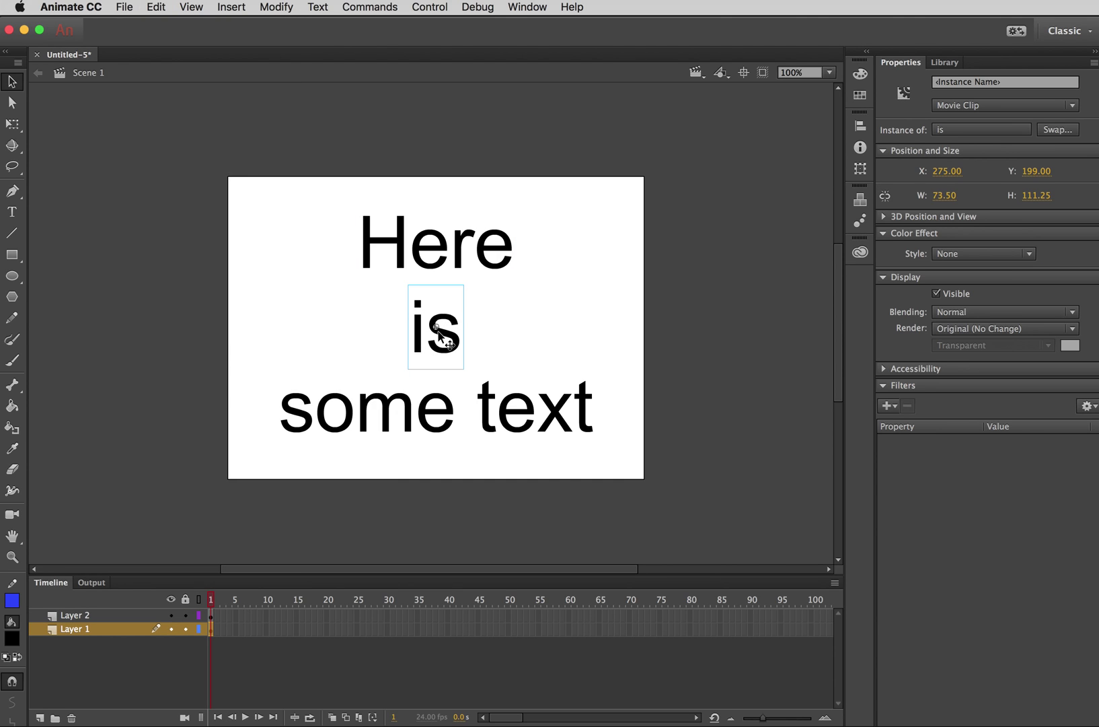
key("Delete")
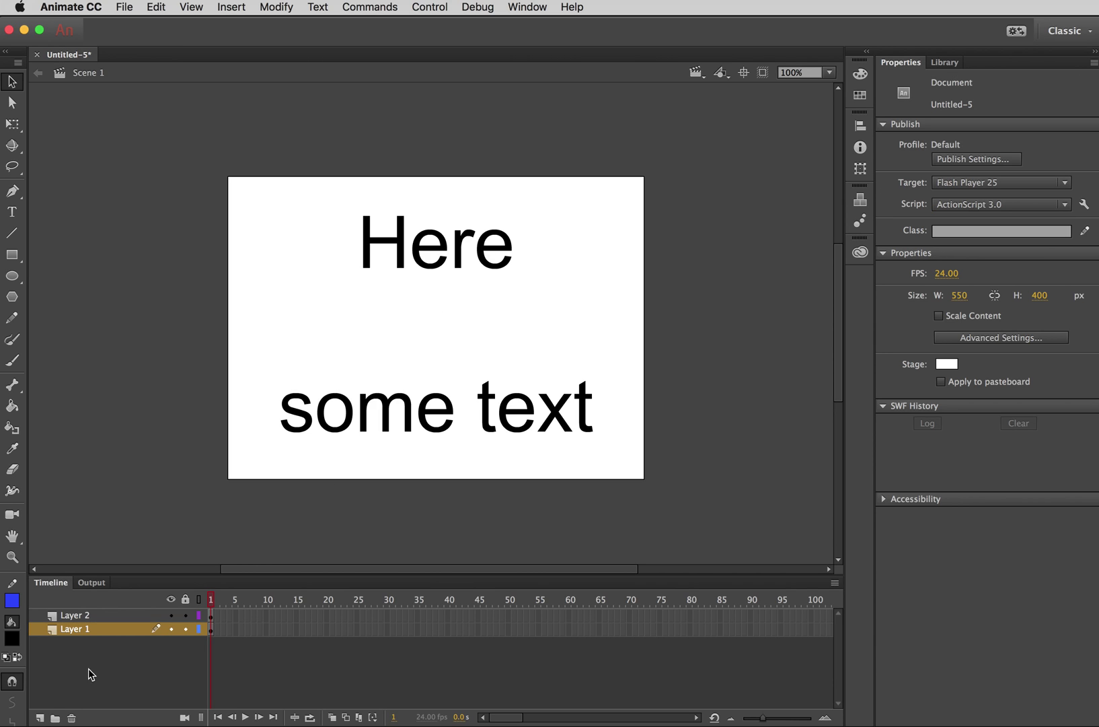
left_click(40, 718)
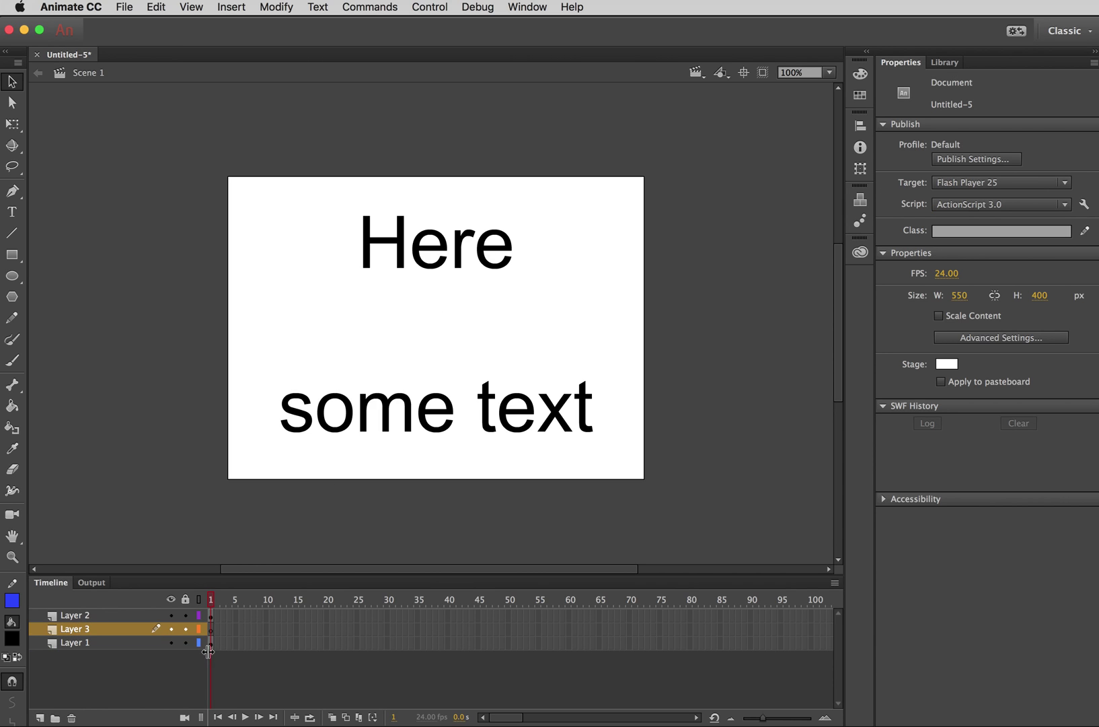
left_click(211, 628)
left_click(156, 7)
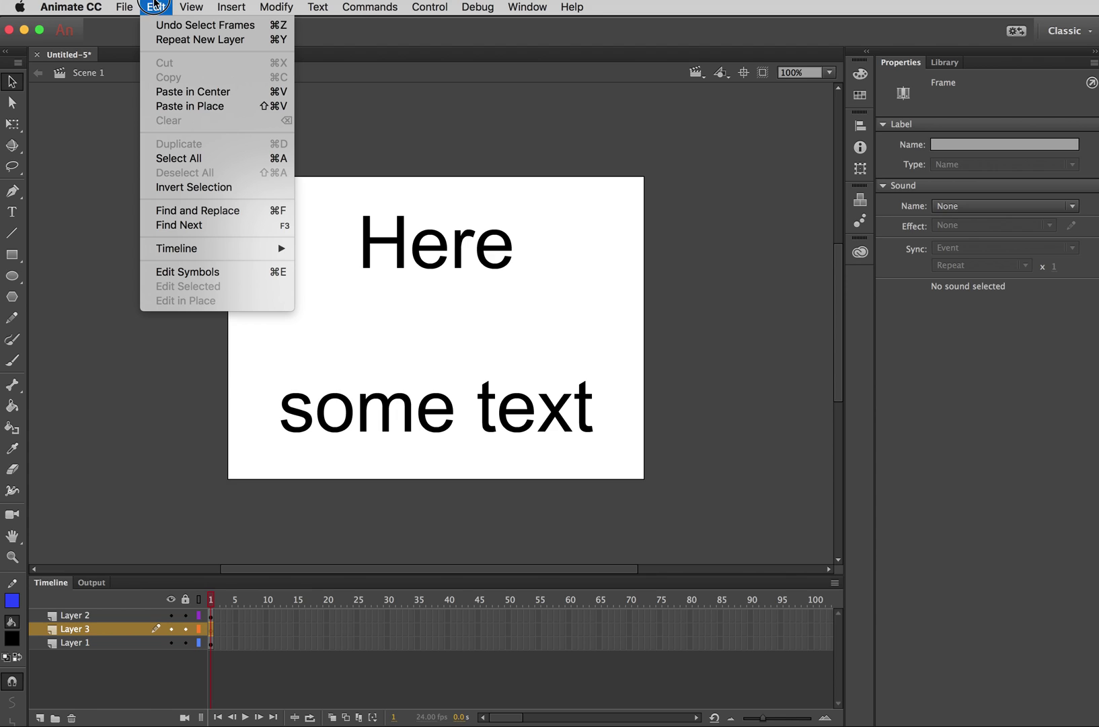
left_click(174, 106)
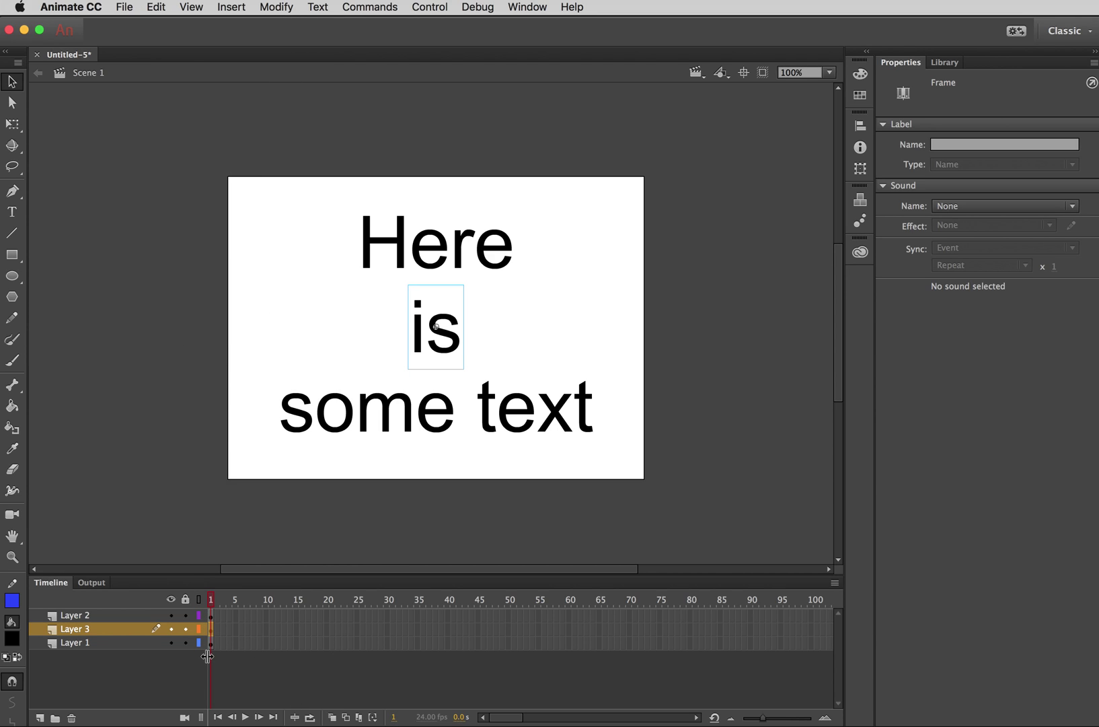
Add motion tweens to frame 1 of all three layers, spanning frames 1–24
left_click(211, 615)
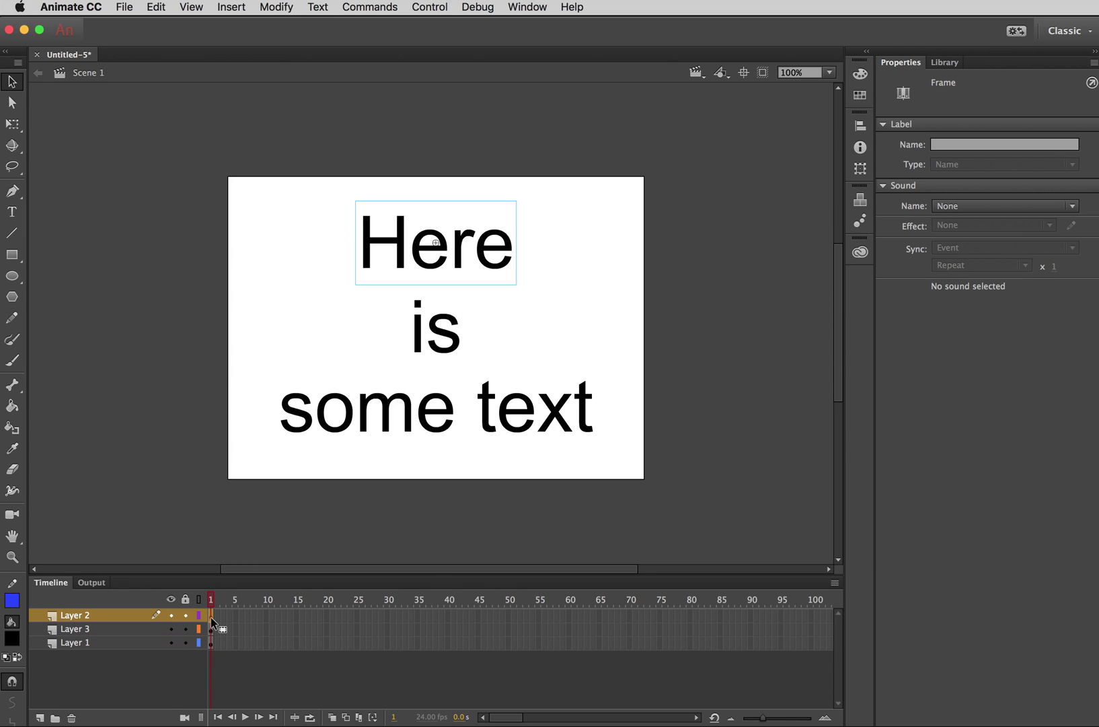
left_click_drag(211, 618, 213, 649)
left_click(212, 647, "shift")
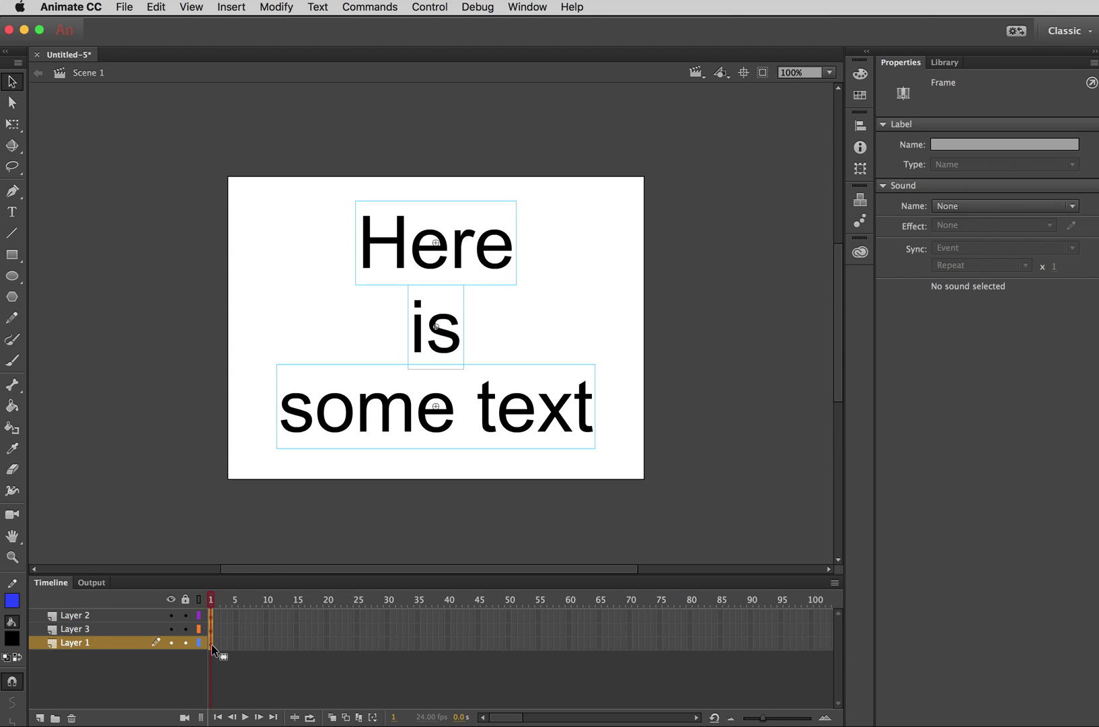
right_click(212, 648)
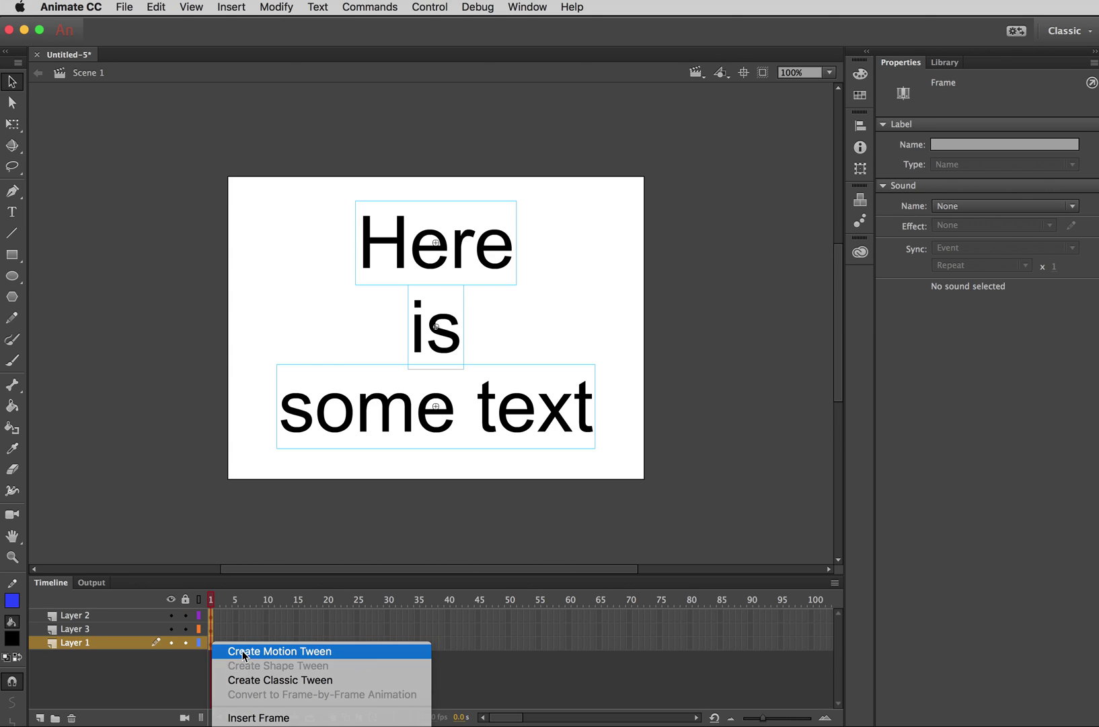
left_click(245, 652)
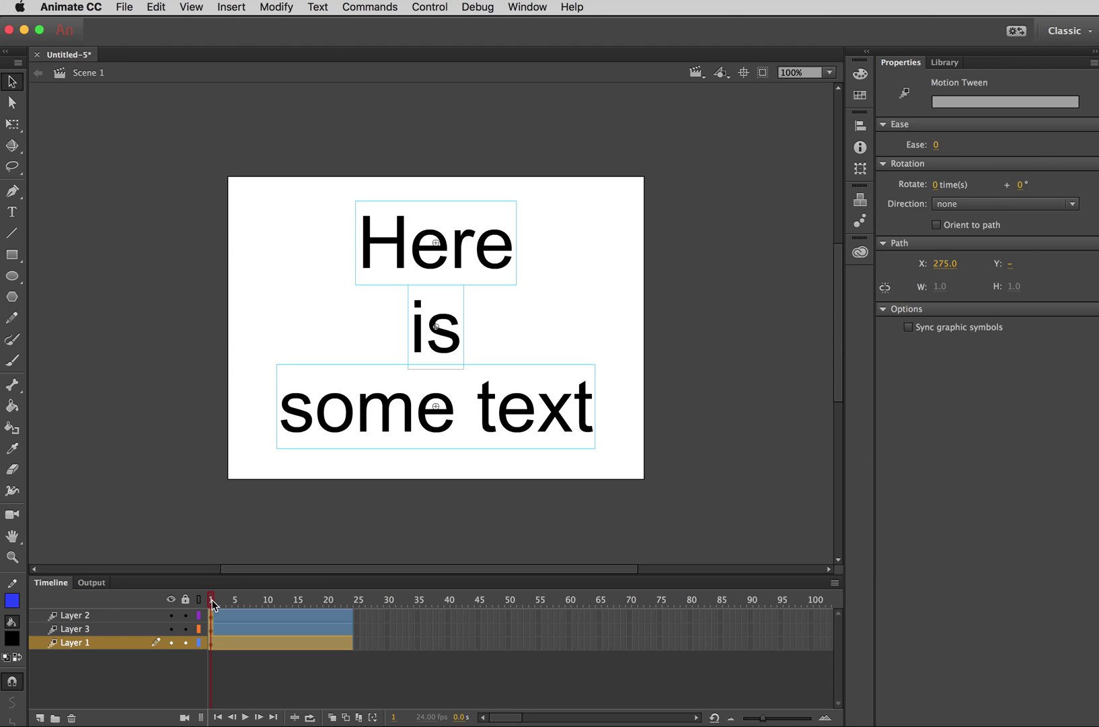
left_click_drag(213, 604, 358, 605)
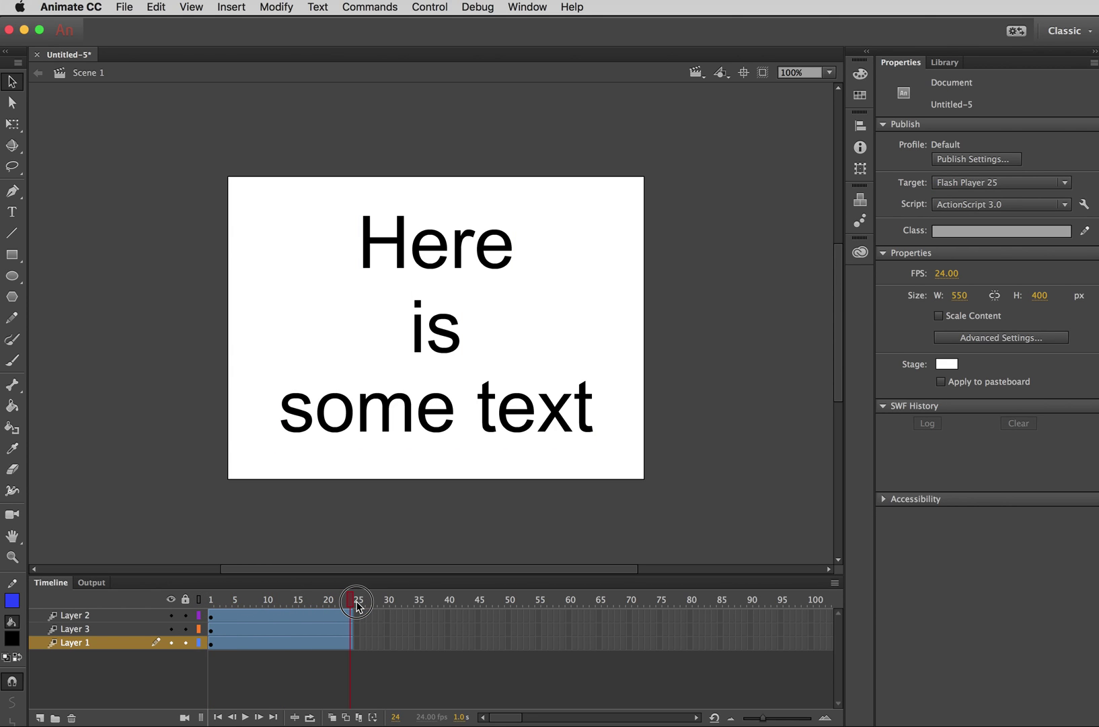
left_click(350, 614)
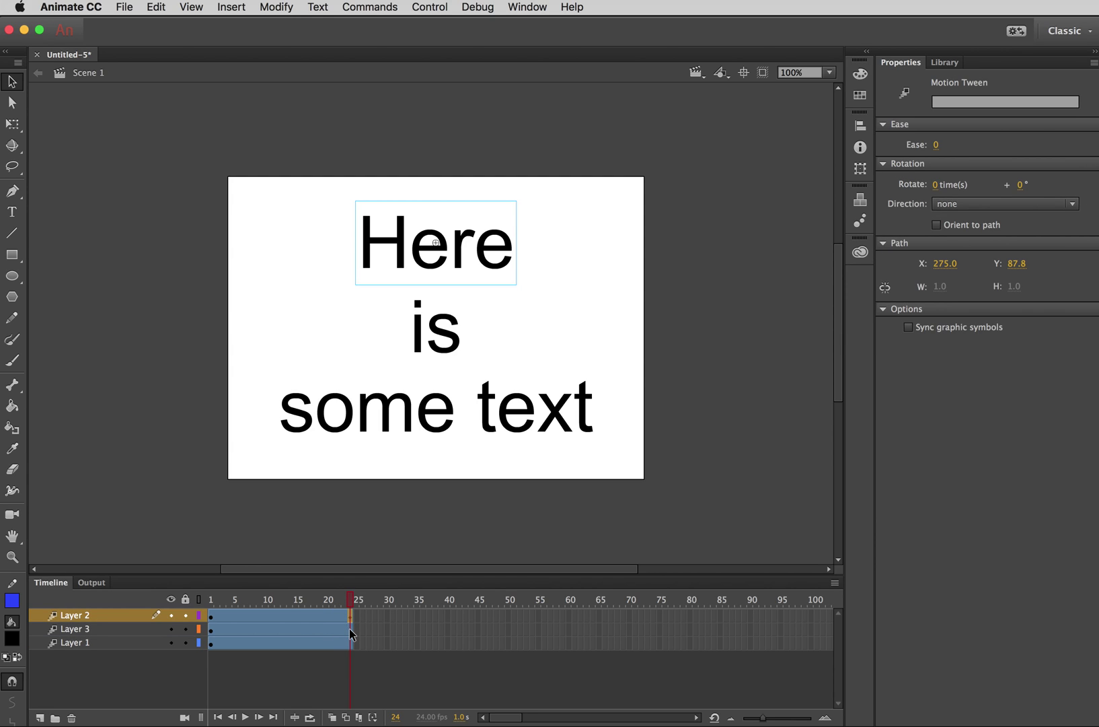
left_click(350, 629)
left_click(350, 642)
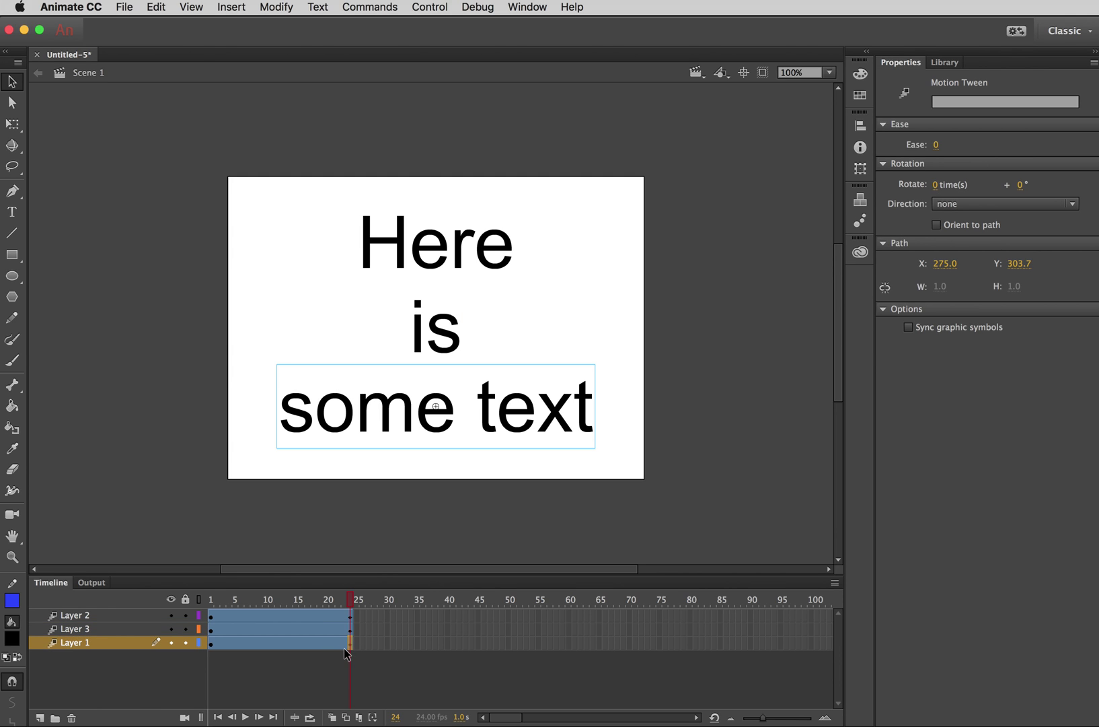
left_click_drag(355, 607, 161, 602)
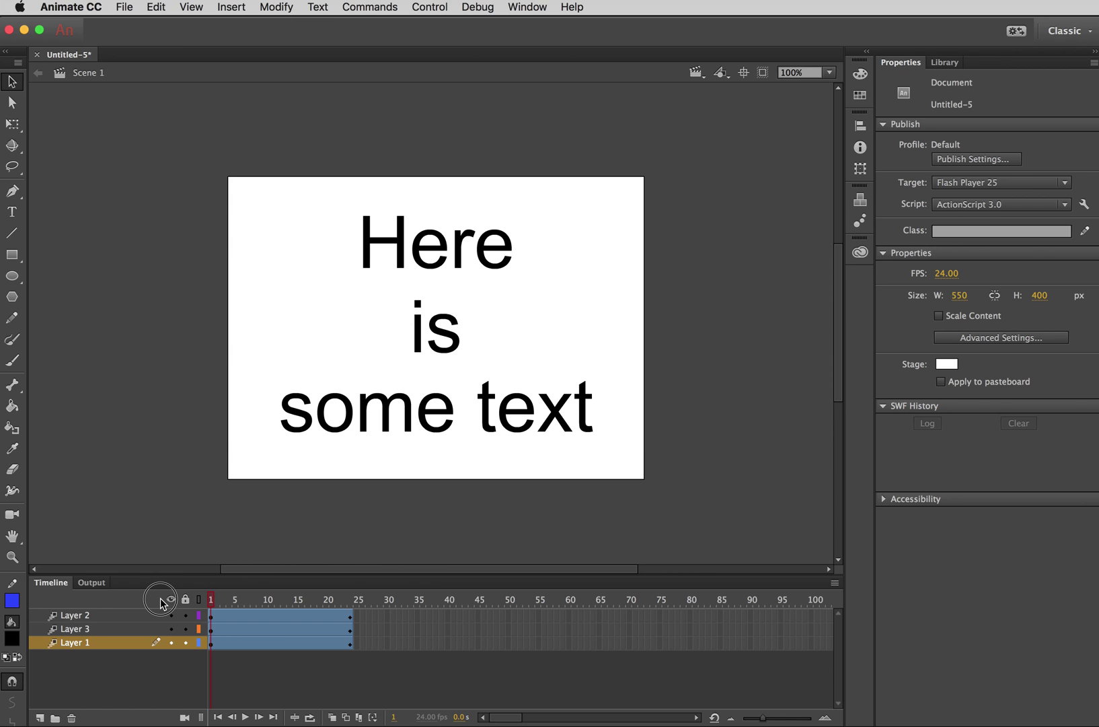
left_click(215, 629)
left_click(212, 615)
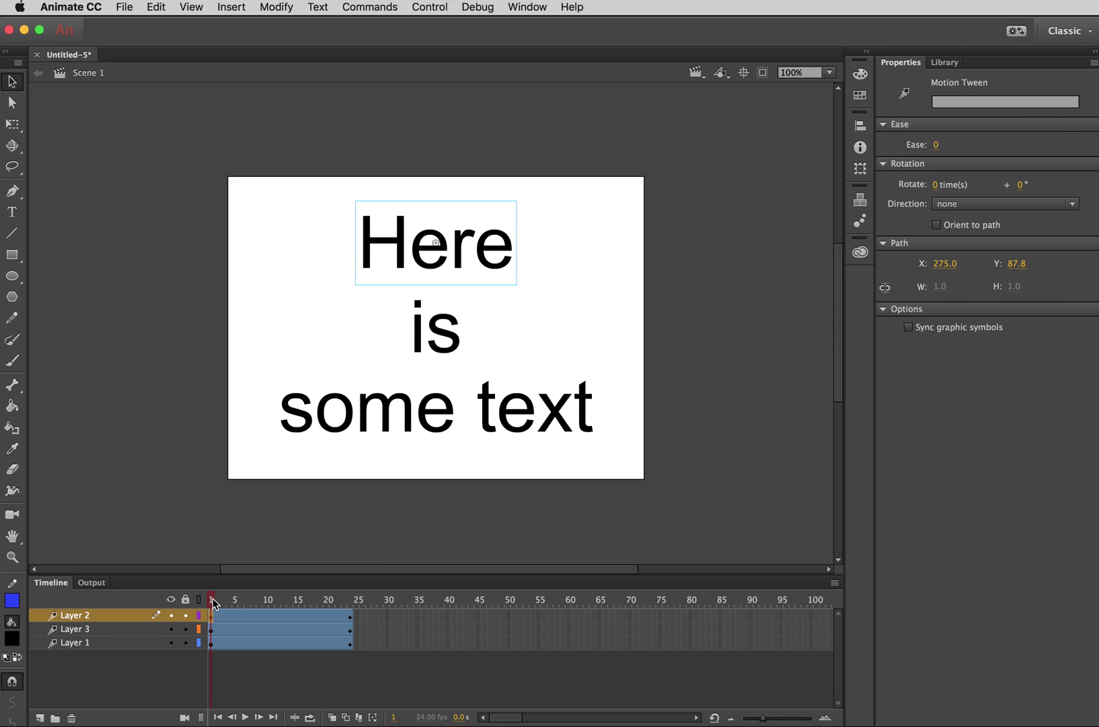
At frame 1, place Here above the stage, 'is' off left, 'some text' off right
mouse_move(214, 603)
left_mouse_down()
mouse_move(351, 599)
mouse_move(156, 605)
mouse_move(358, 605)
mouse_move(209, 603)
left_mouse_up()
left_click(211, 616)
left_click_drag(451, 252, 465, 153)
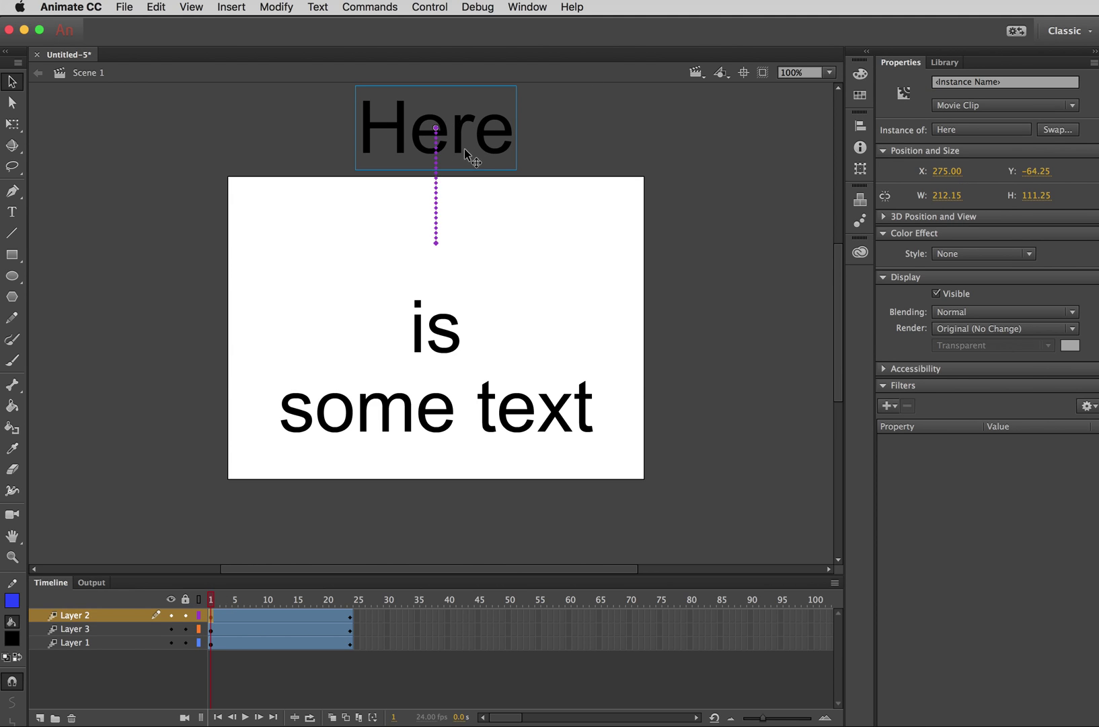
left_click_drag(441, 336, 214, 346)
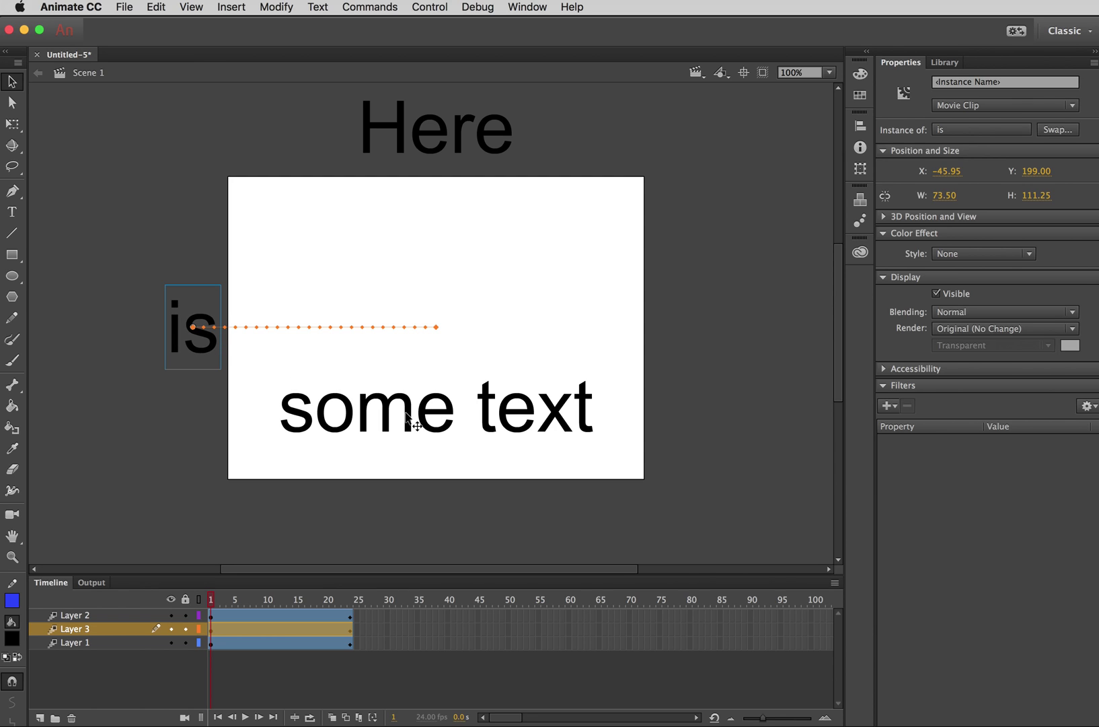
left_click_drag(407, 419, 795, 405)
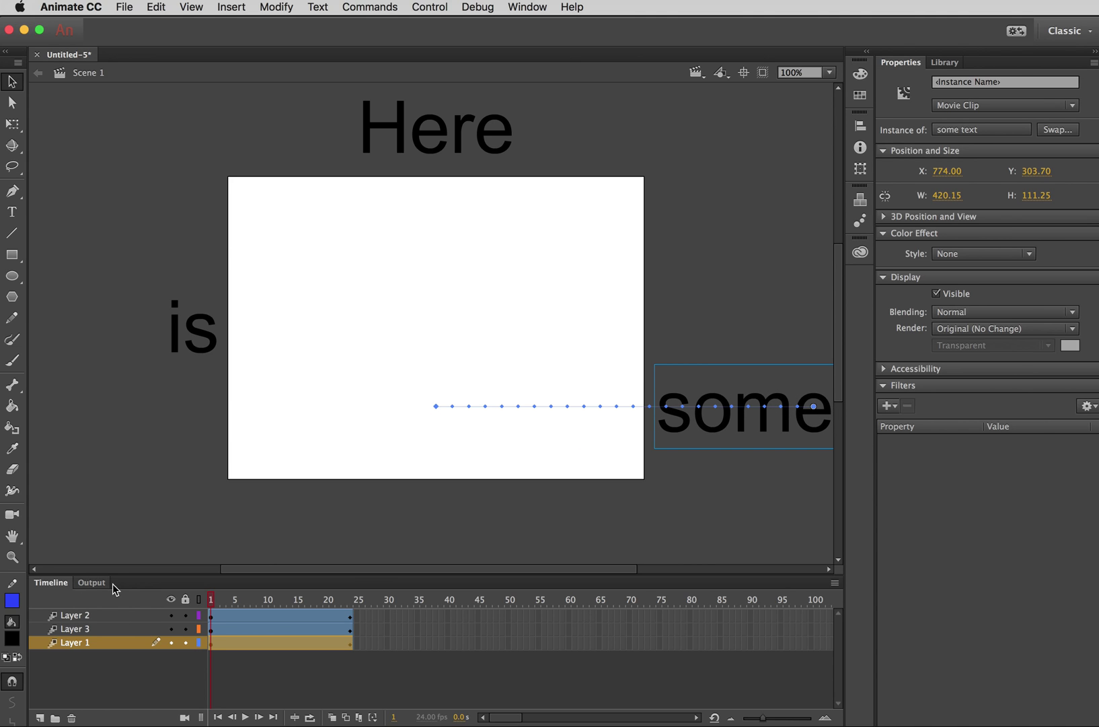
left_click_drag(215, 607, 354, 603)
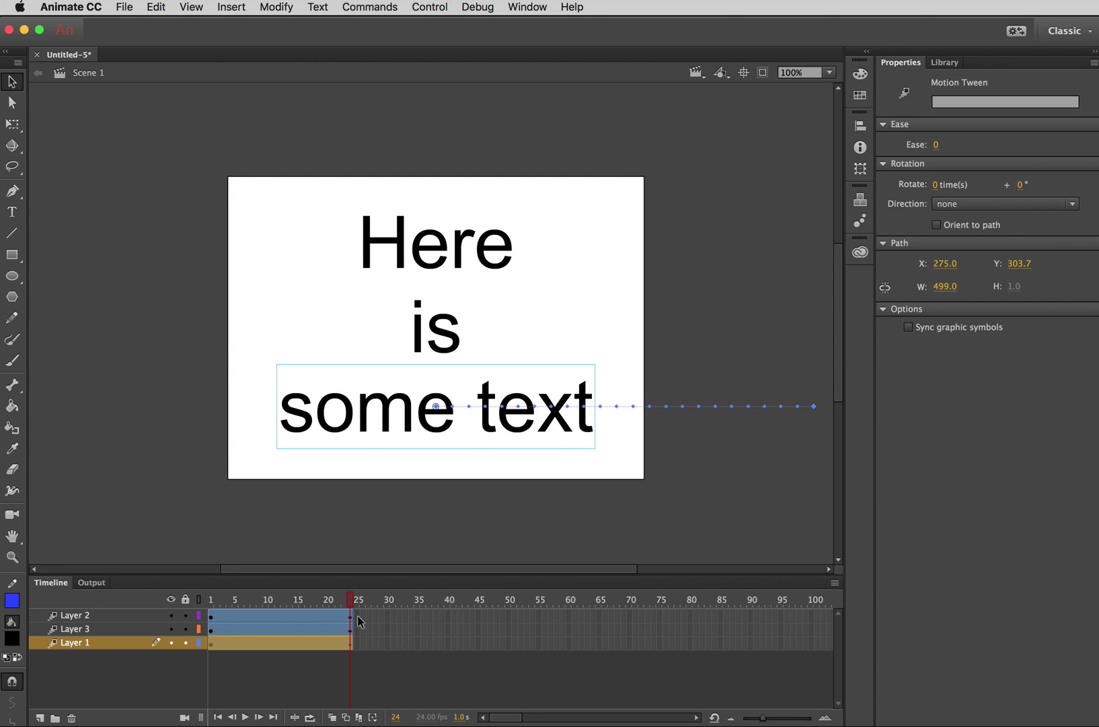
Extend all three layers' tweens to frame 40 with F5 and preview from the start
left_click(449, 619)
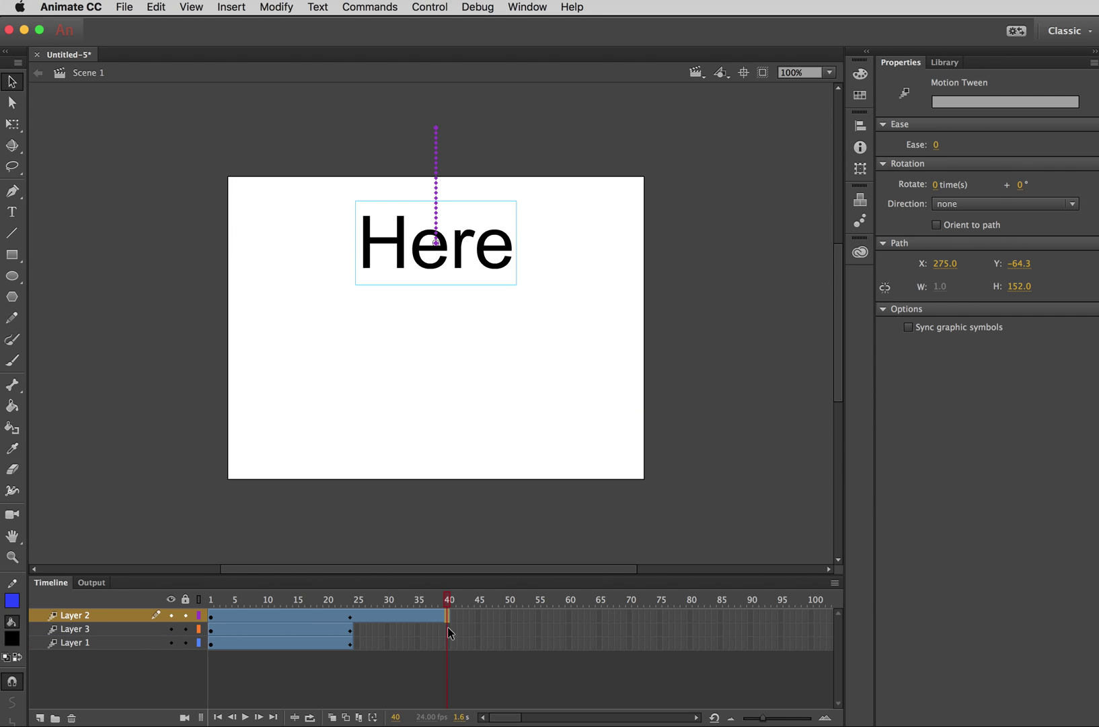
left_click(448, 632)
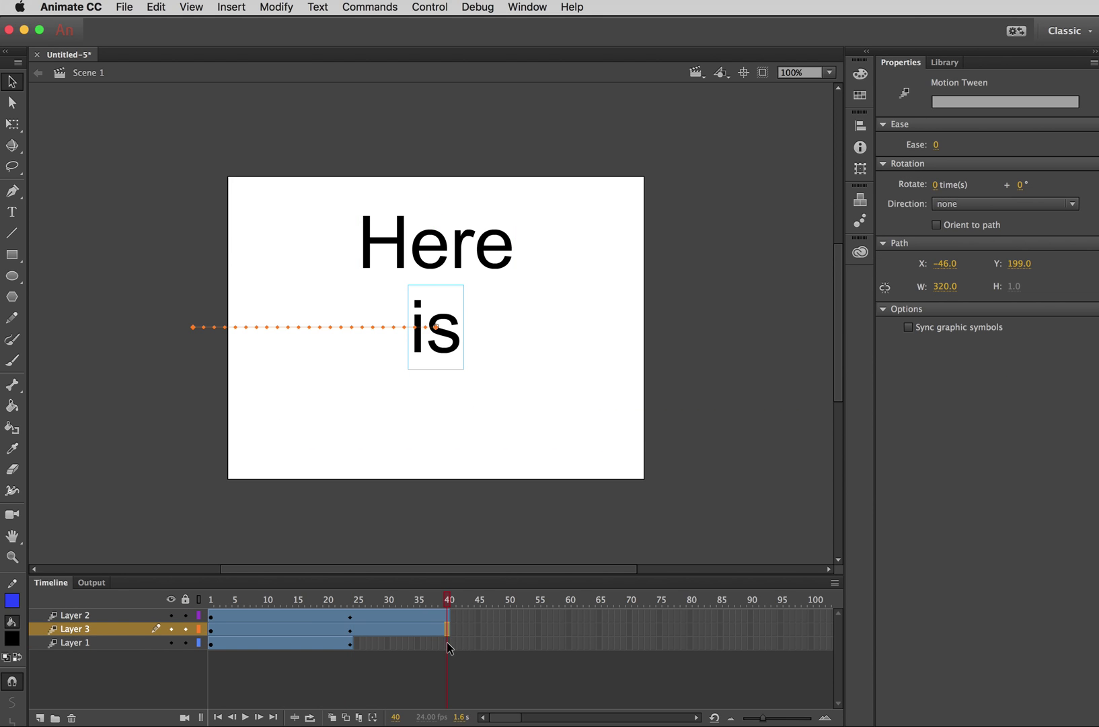
left_click(446, 642)
key("F5")
left_click_drag(447, 599, 405, 599)
Save the document as Demo 2.fla
left_click(124, 7)
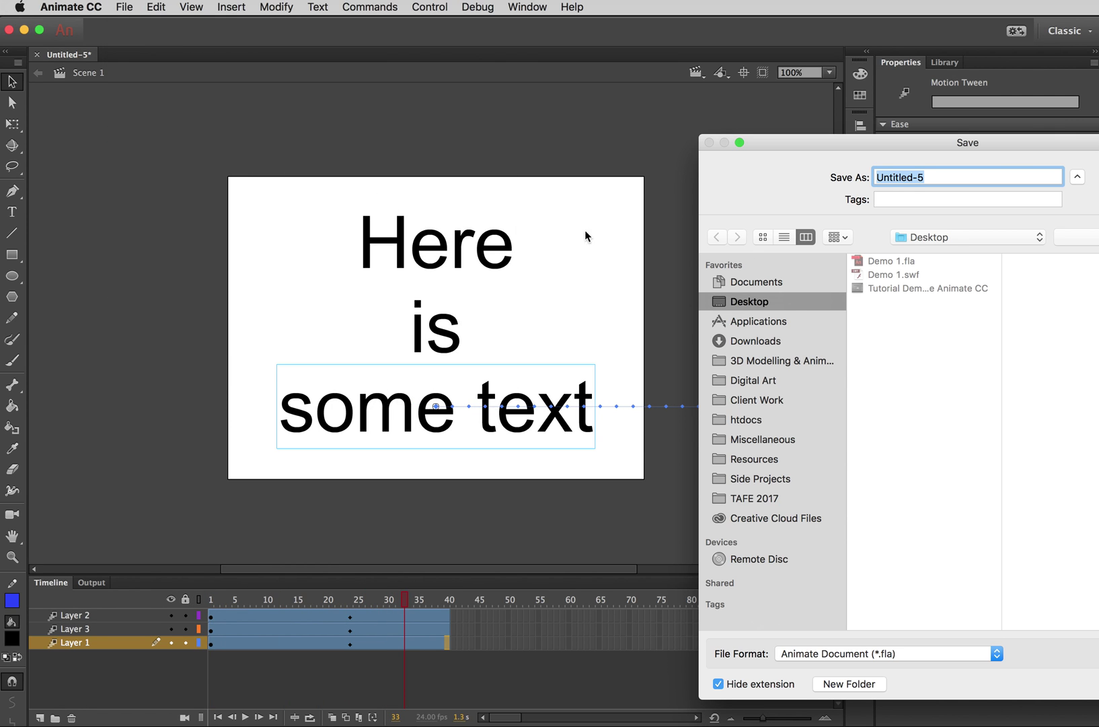
type("Demo 2")
key("Return")
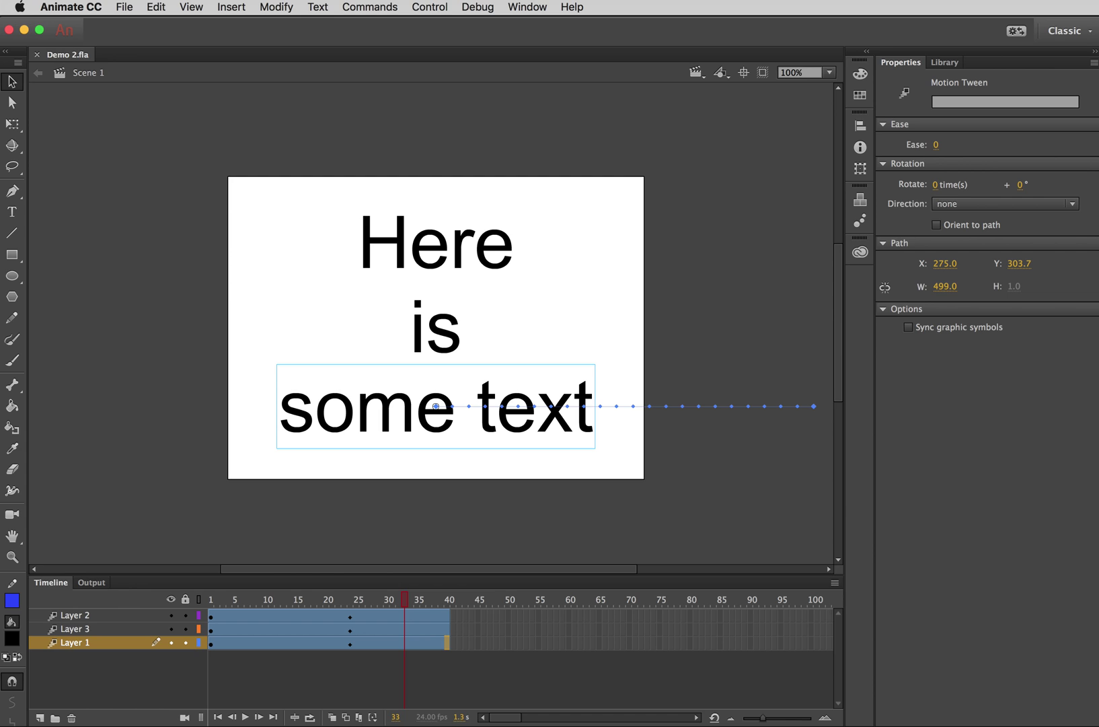
key("super+Return")
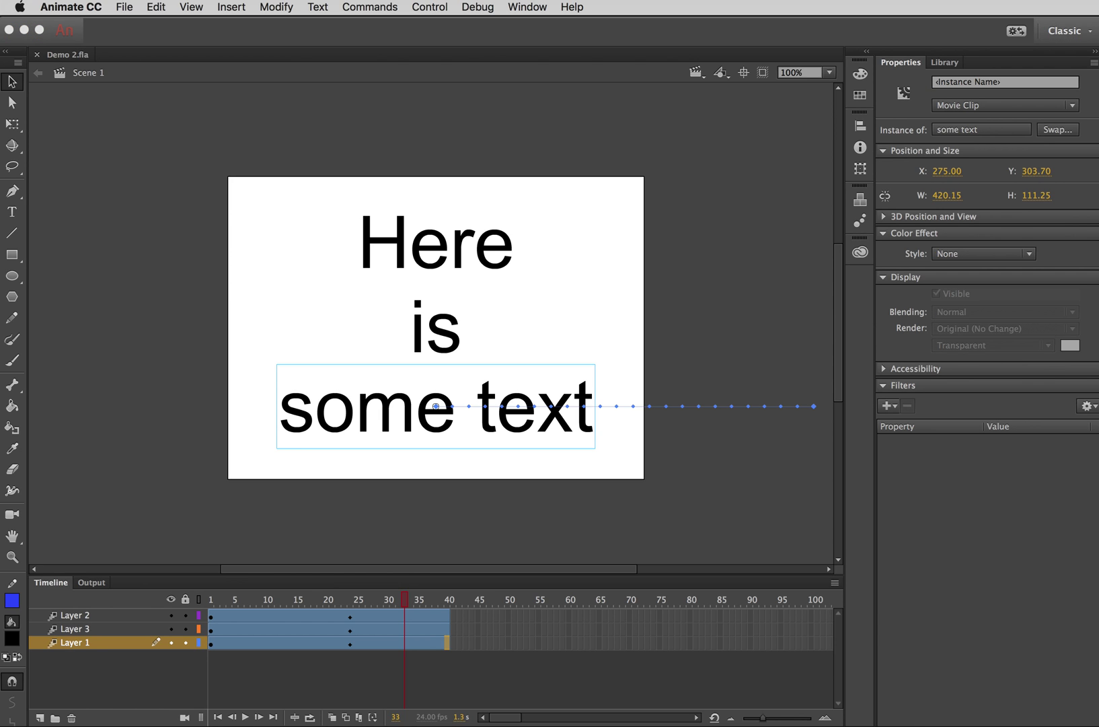
left_click_drag(167, 278, 452, 168)
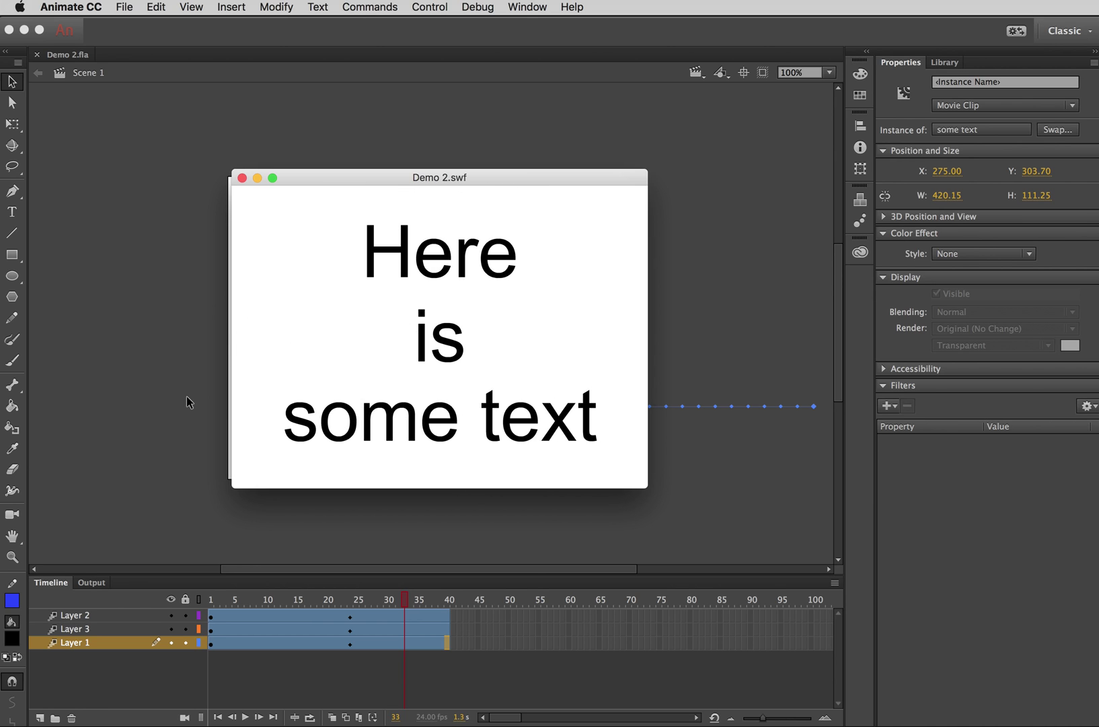
left_click(242, 178)
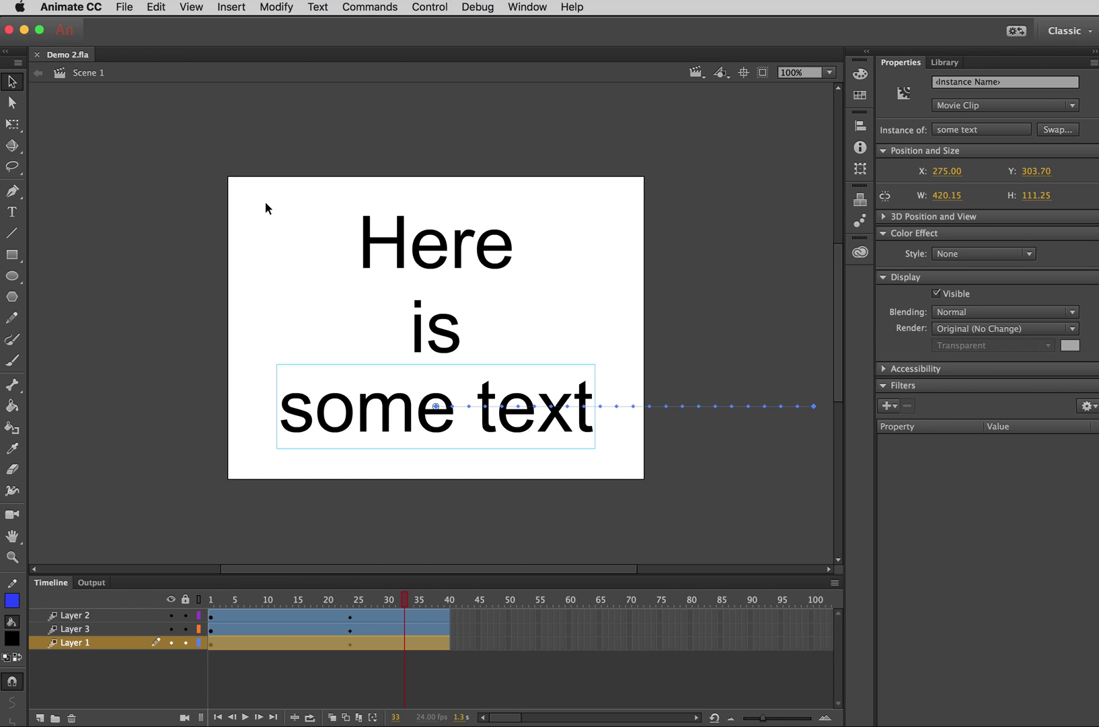